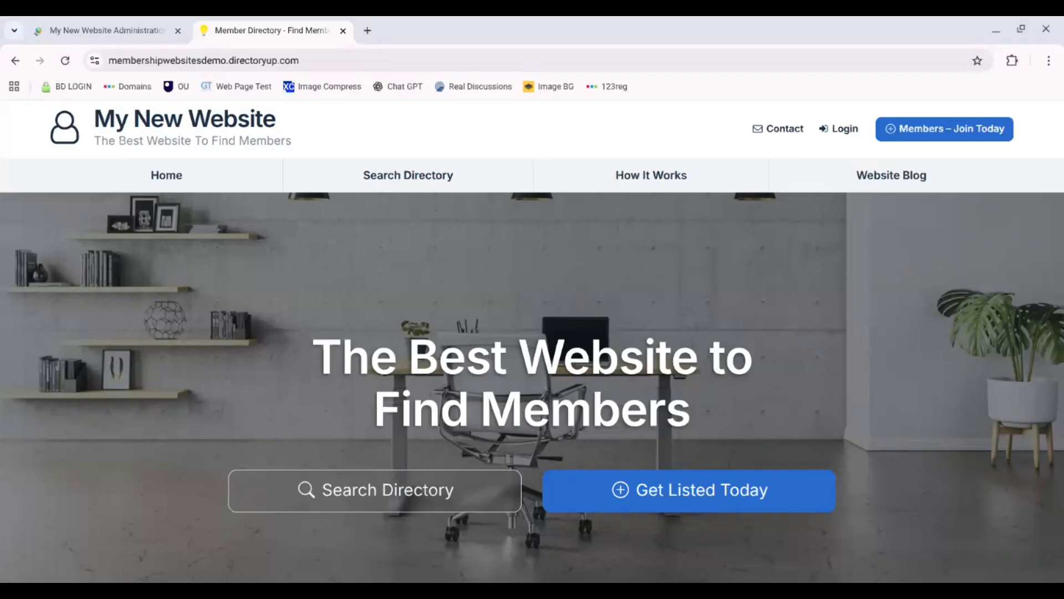
In the site administration, open the member search list and log in as the Time For Walkies member.
click(104, 29)
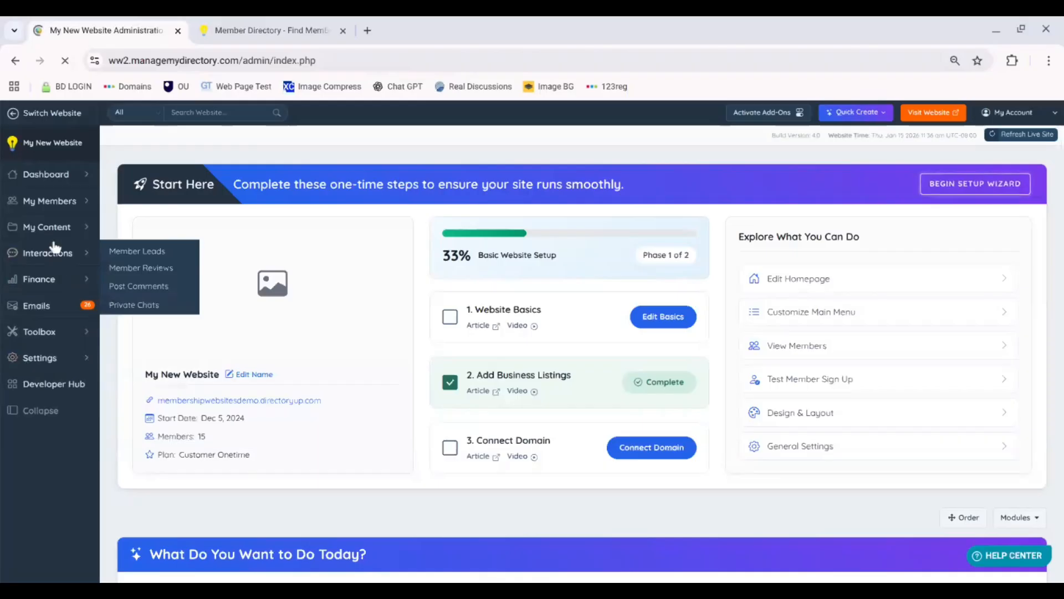
mouse_move(53, 206)
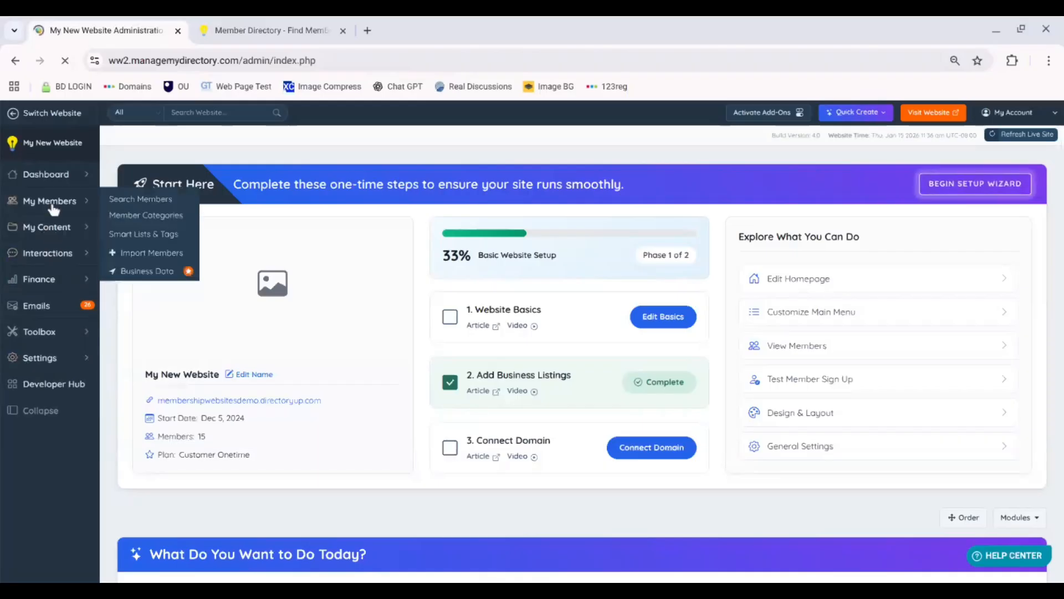
click(139, 200)
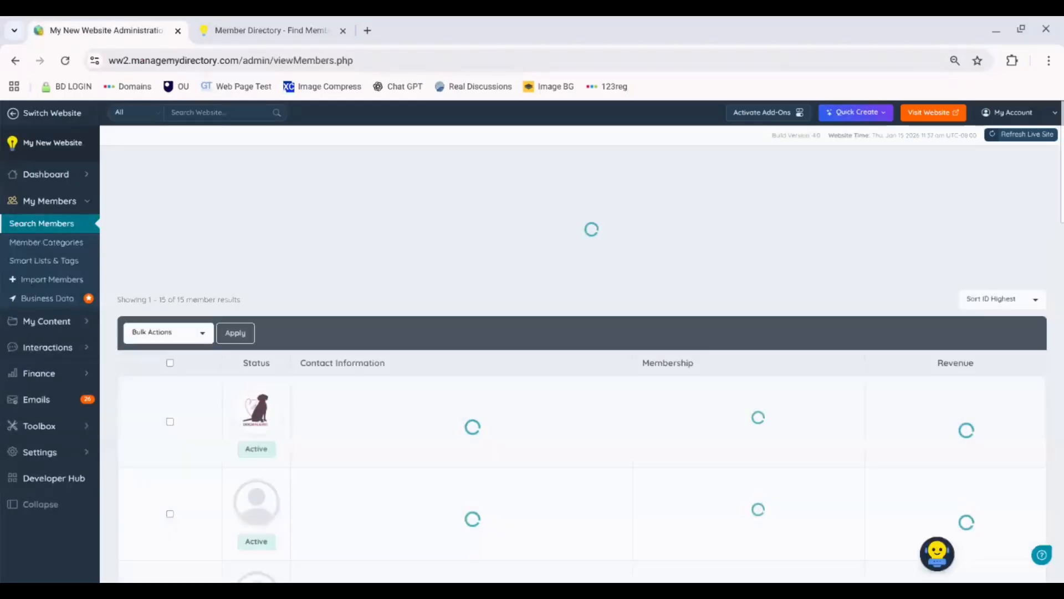
click(630, 452)
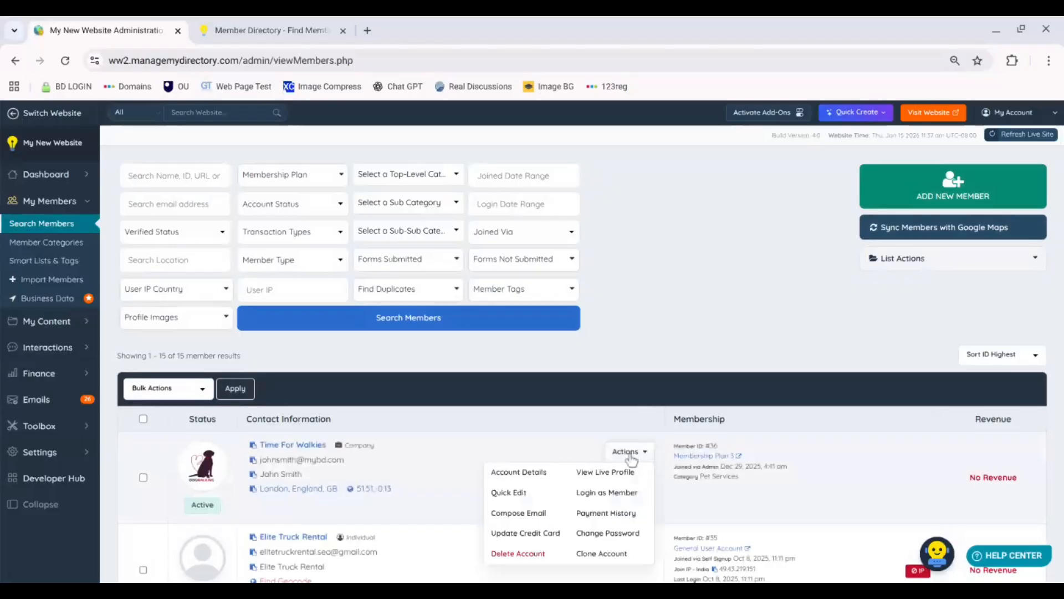
click(635, 493)
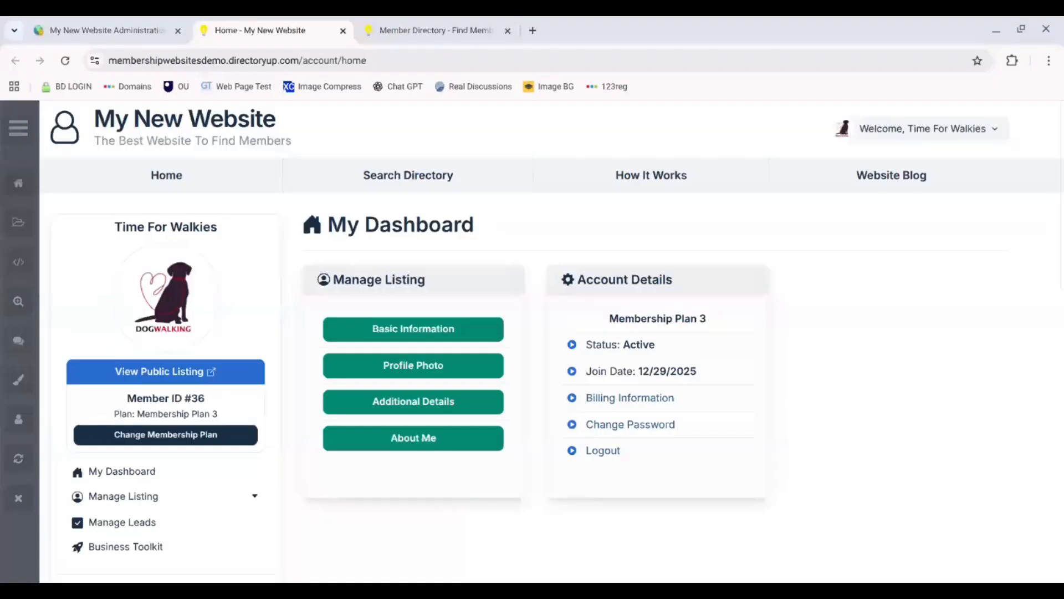
Open the member's Basic Information form and examine its contact fields, location search map and address fields.
click(444, 333)
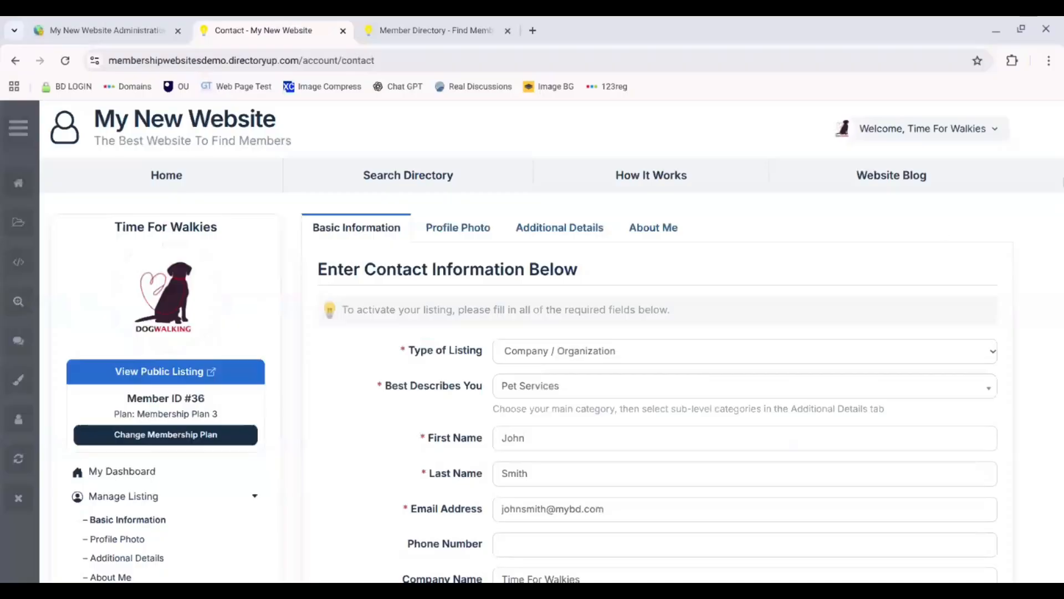
scroll(658, 343, down, 10)
scroll(588, 130, down, 3)
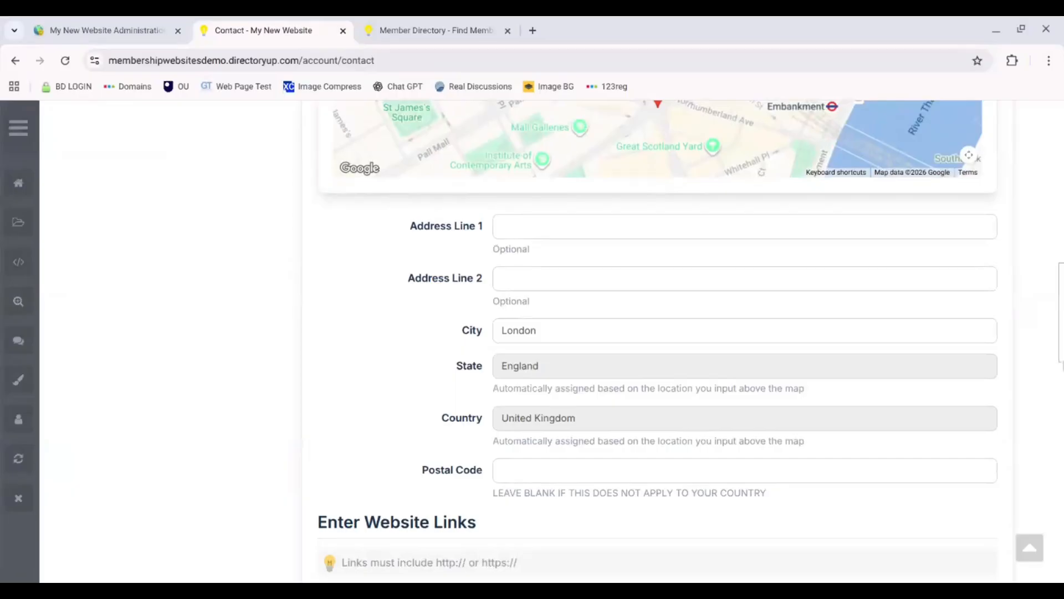
scroll(716, 303, up, 6)
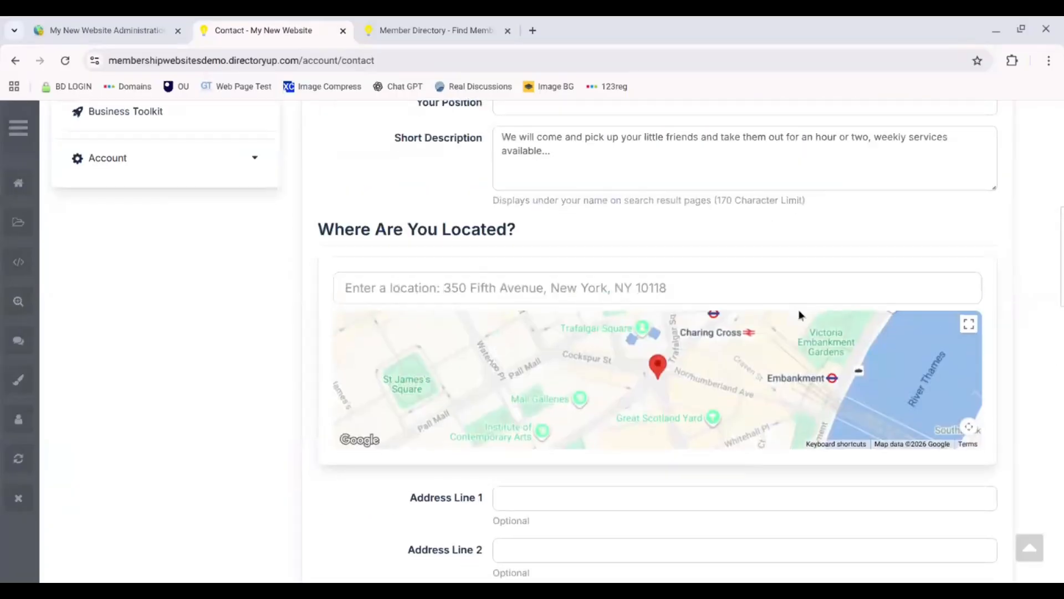
drag(1062, 274, 1059, 330)
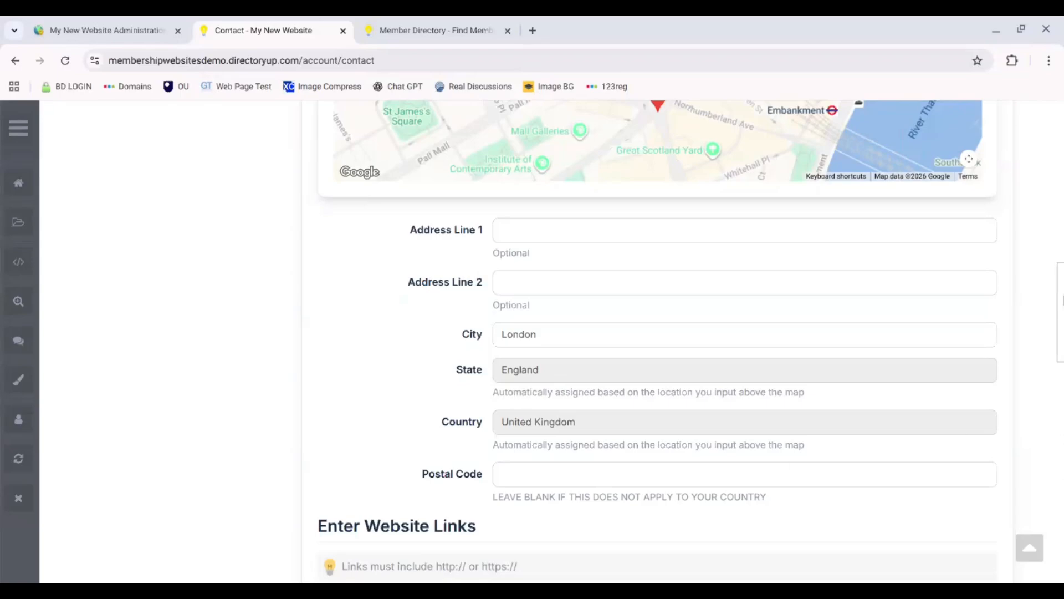
scroll(657, 341, up, 2)
scroll(415, 271, up, 3)
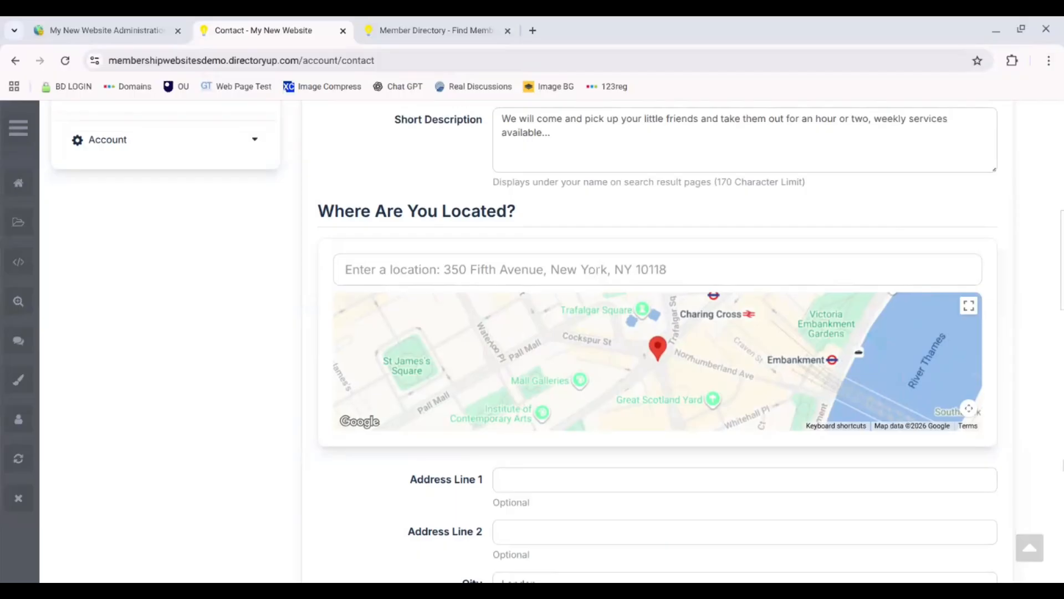
drag(1062, 261, 1062, 153)
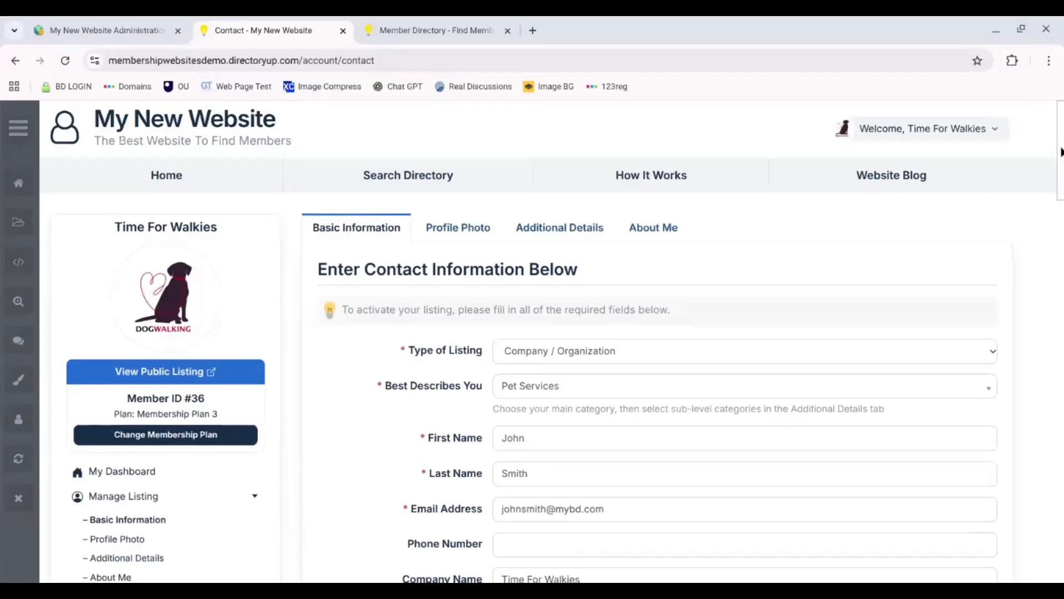
drag(1062, 151, 1062, 235)
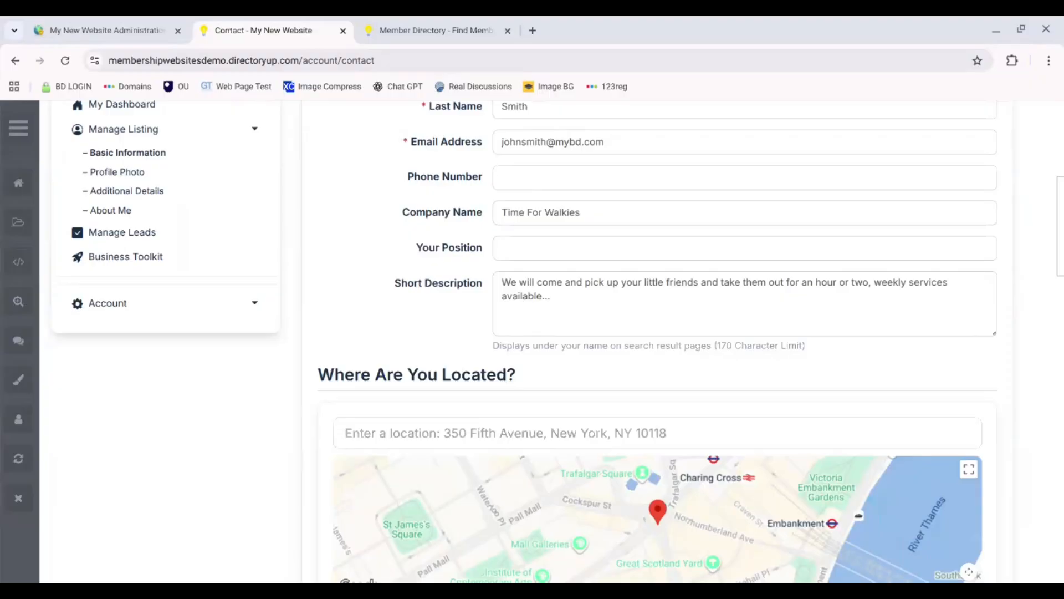
Return to the site administration, open the Form Manager and search the forms for "contact".
click(72, 21)
mouse_move(59, 435)
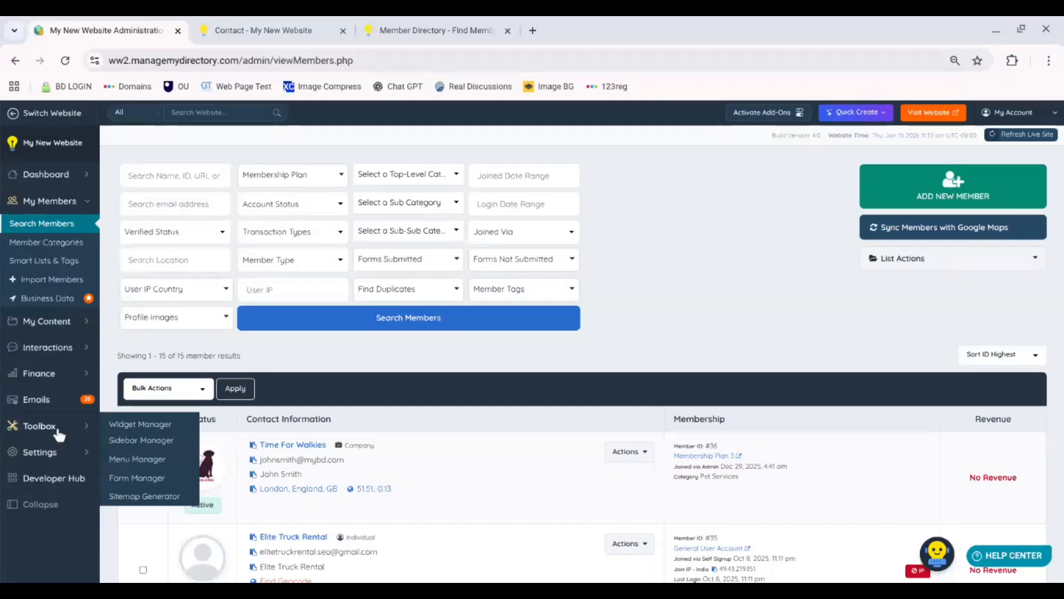
click(154, 483)
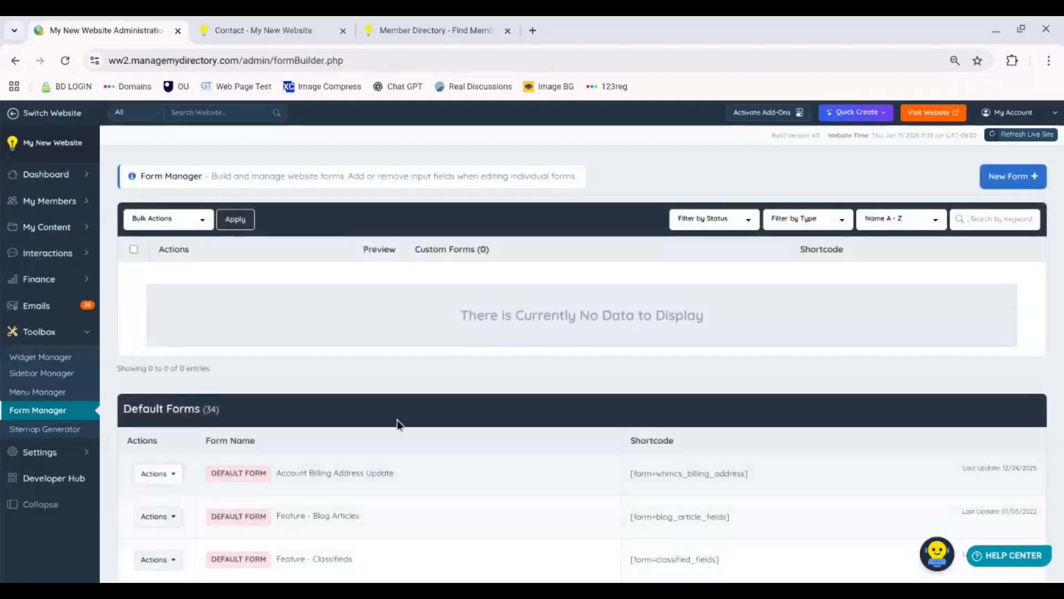
click(984, 221)
text(contact)
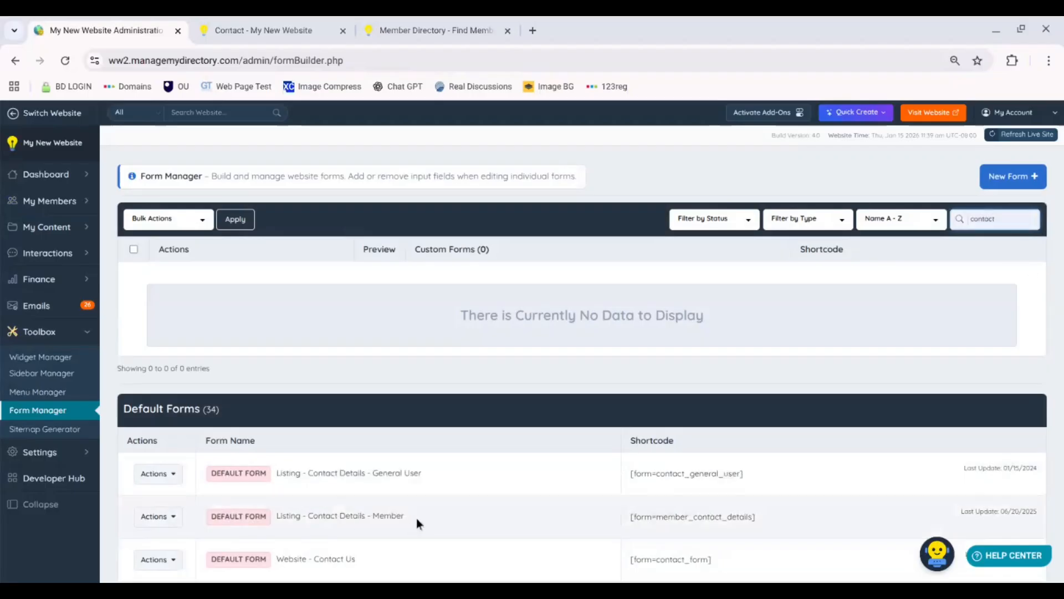
Open the default form "Listing - Contact Details - Member" for customizing.
drag(417, 518, 305, 517)
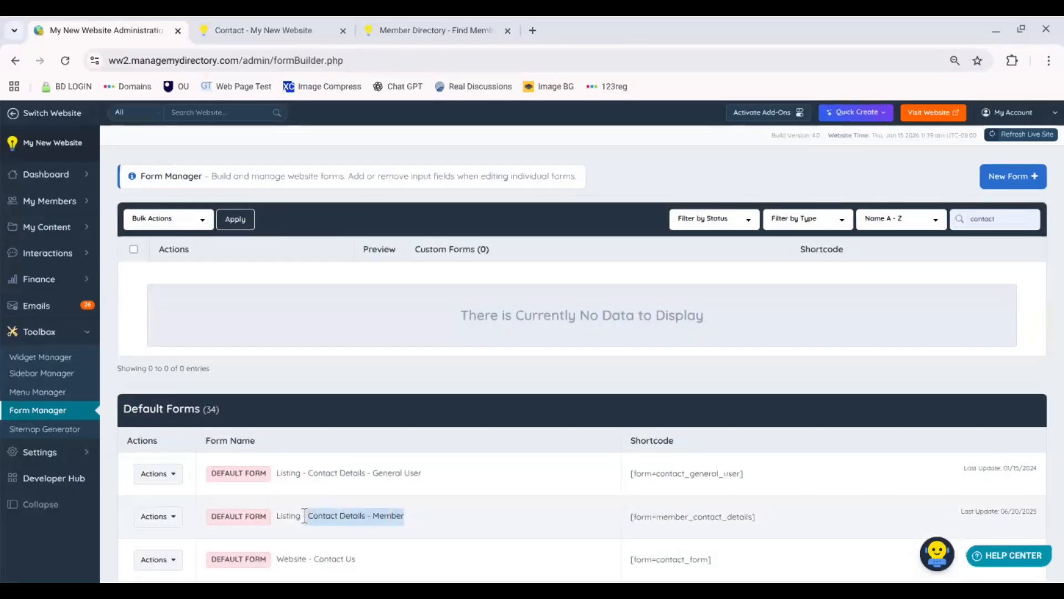
click(176, 519)
click(186, 563)
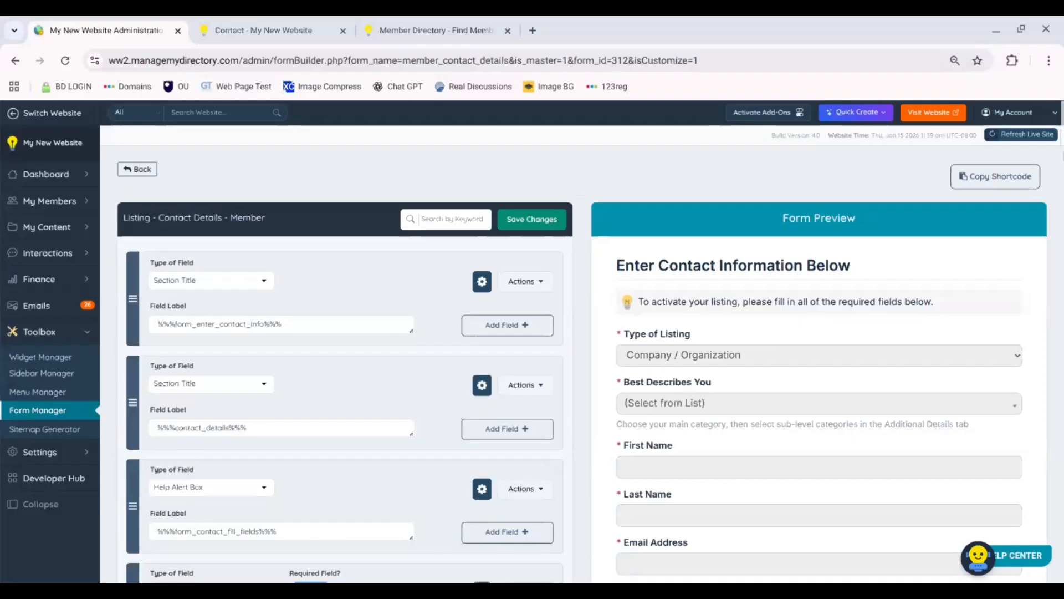
Find the contact_where_are_you_located section title among the form fields and its matching "Where Are You Located?" heading in the form preview.
scroll(344, 360, down, 5)
scroll(343, 360, down, 10)
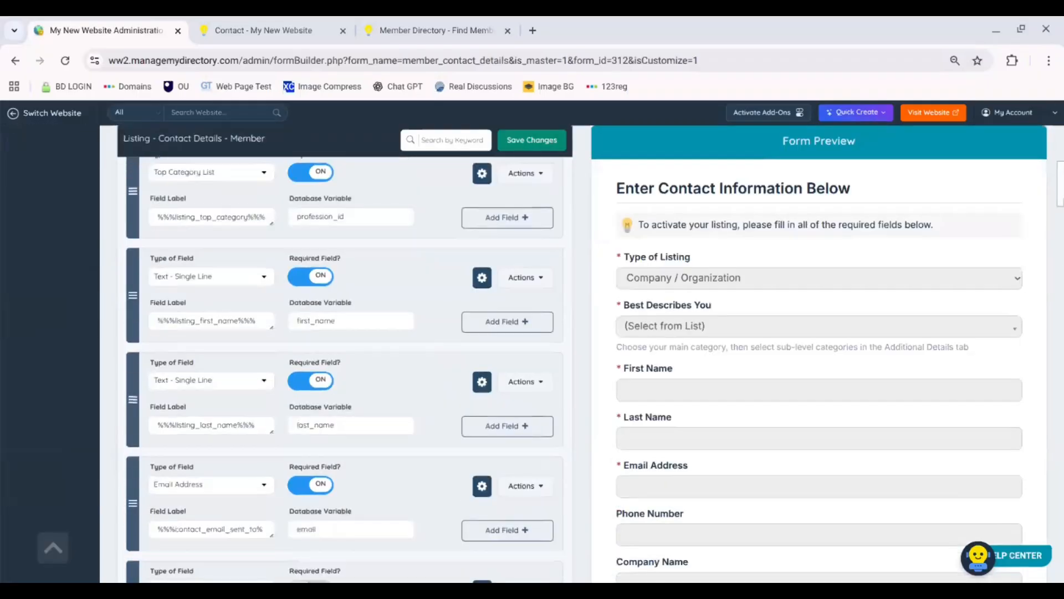
scroll(344, 366, down, 10)
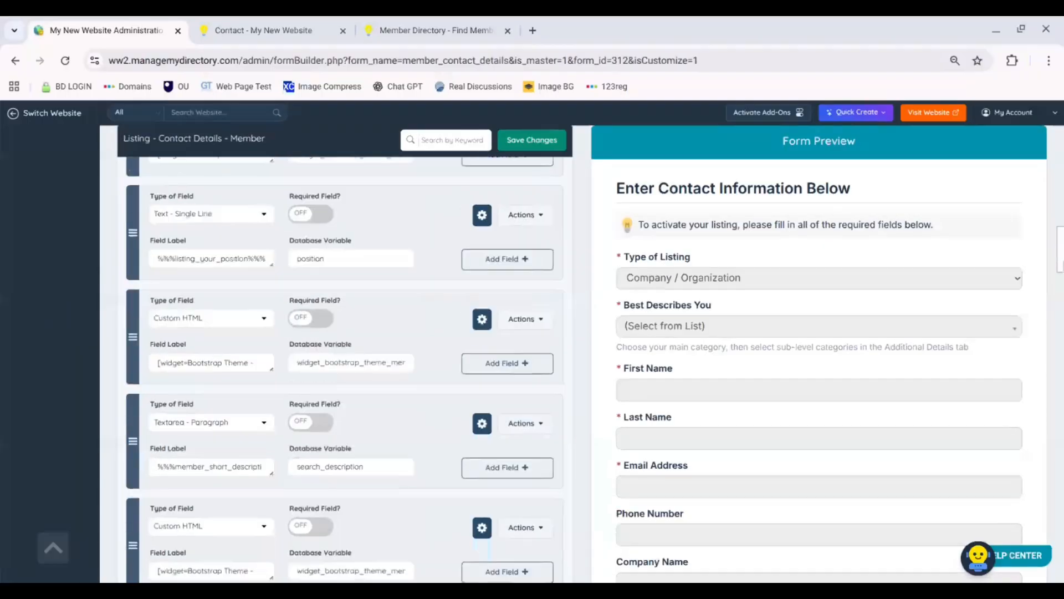
scroll(344, 366, down, 2)
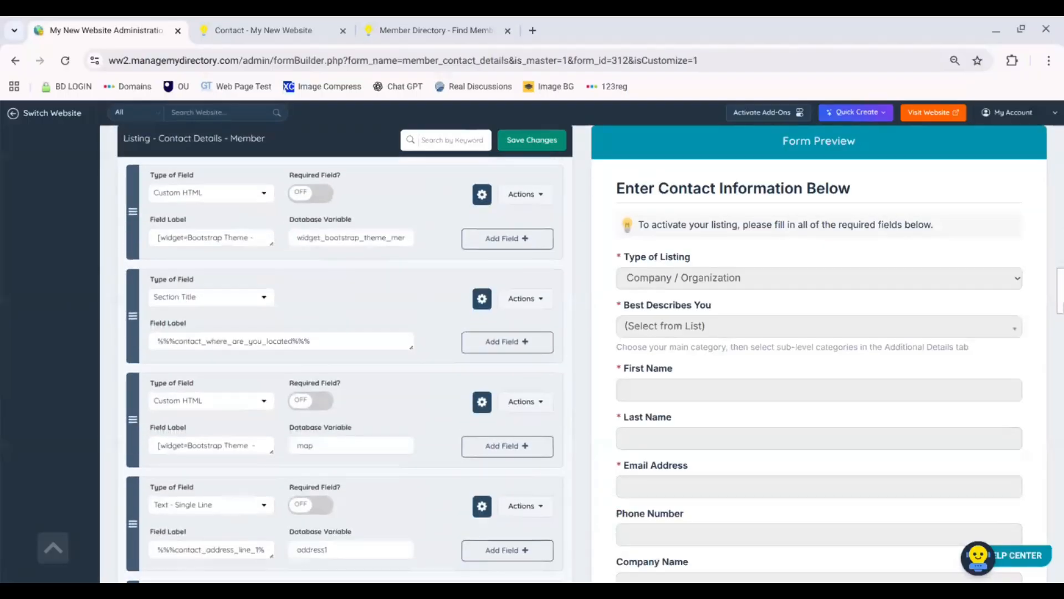
drag(321, 340, 151, 338)
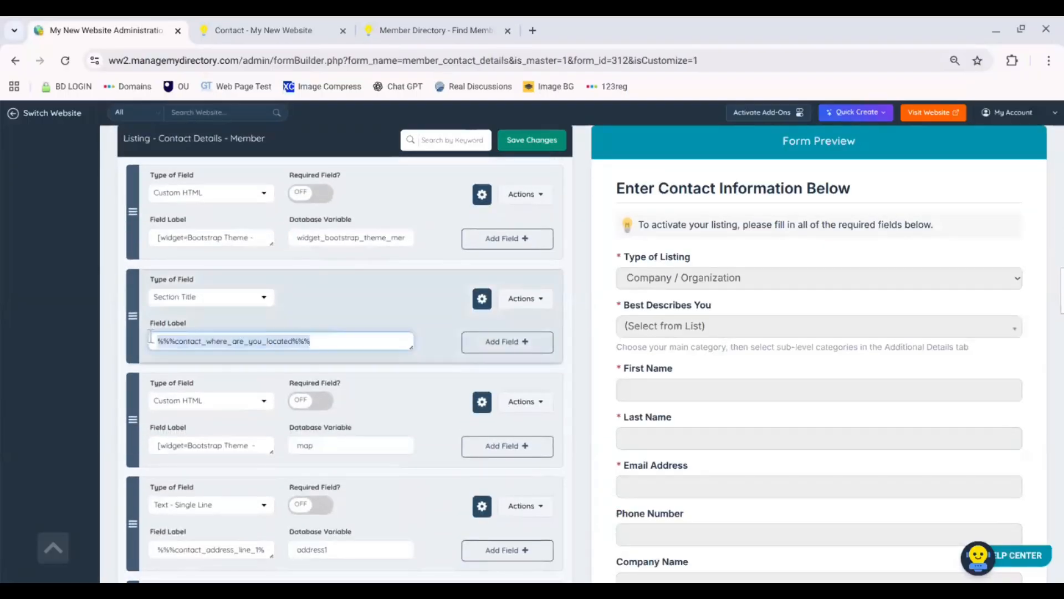
click(517, 302)
click(516, 302)
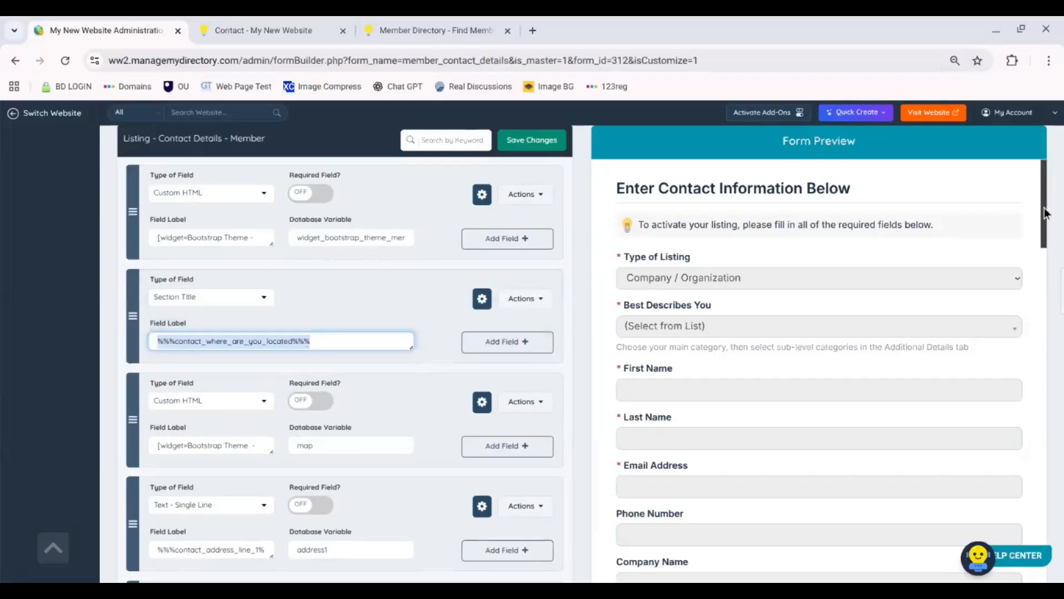
drag(1047, 213, 1059, 304)
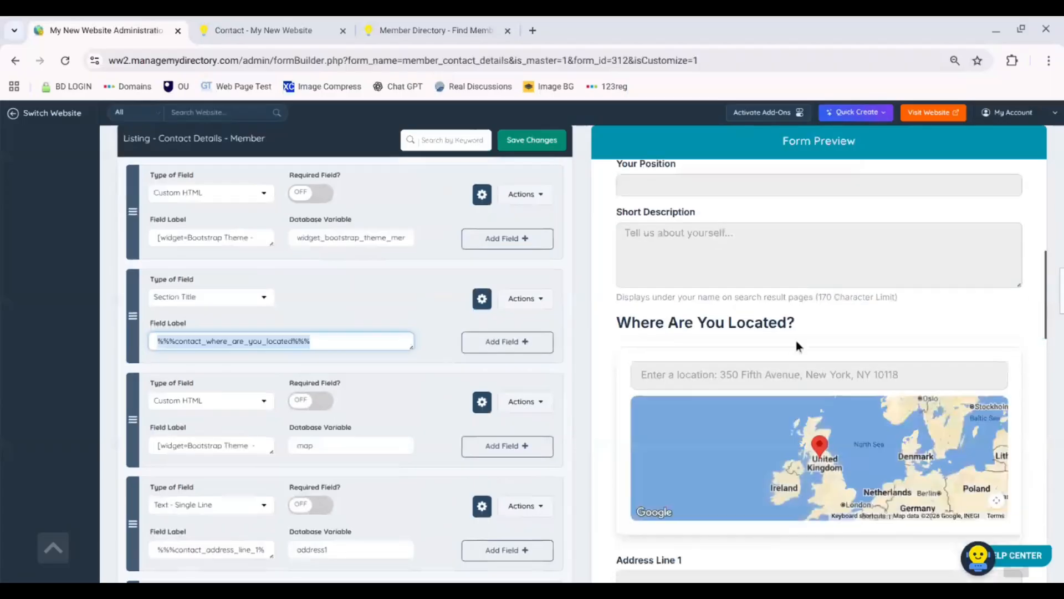
drag(803, 326, 612, 324)
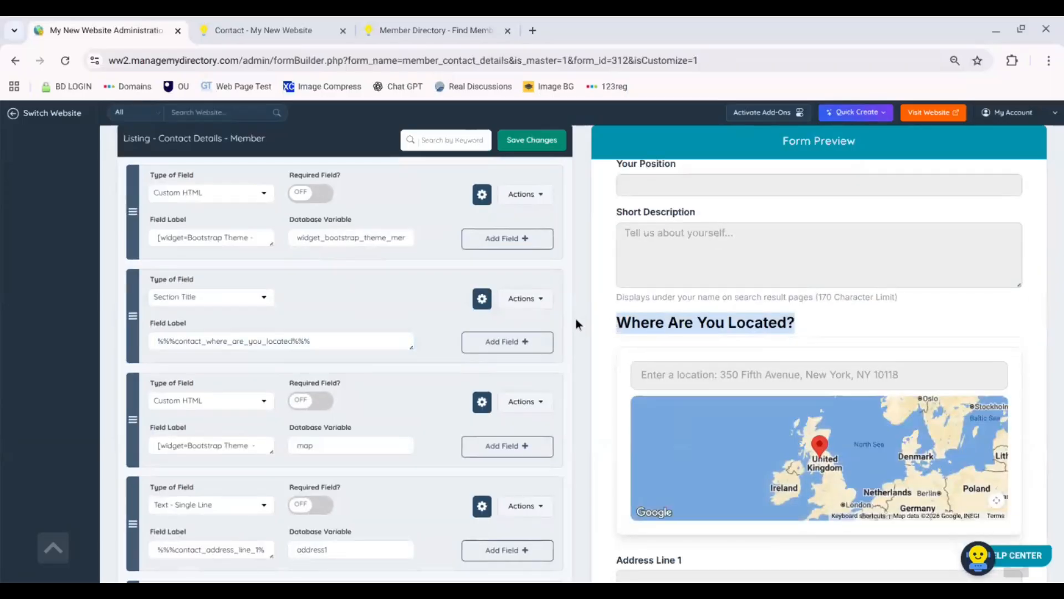
Add a new field directly below the contact_where_are_you_located section title and set its type to Custom HTML.
click(541, 300)
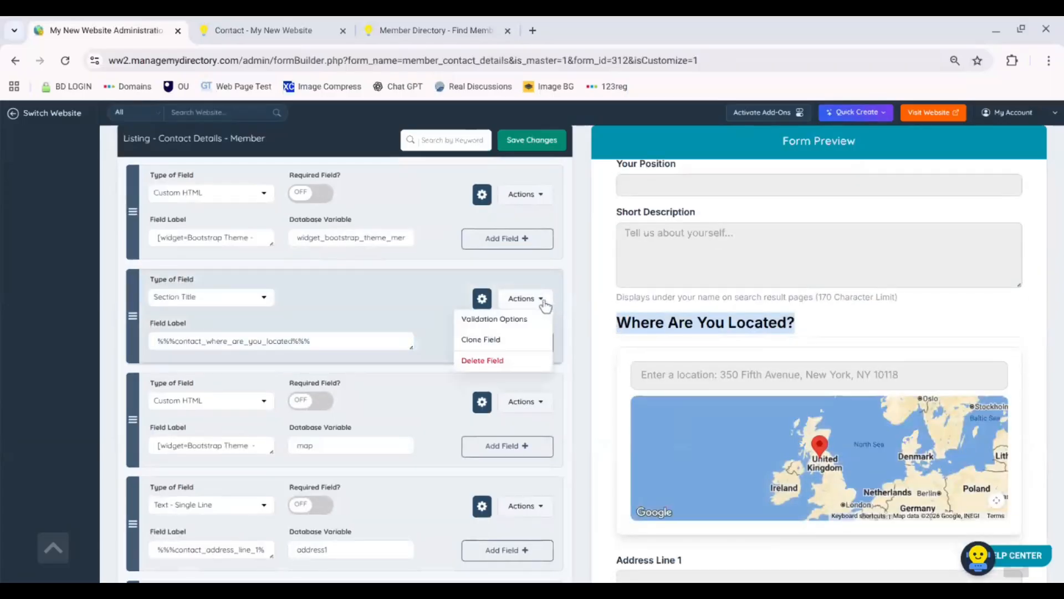
click(530, 346)
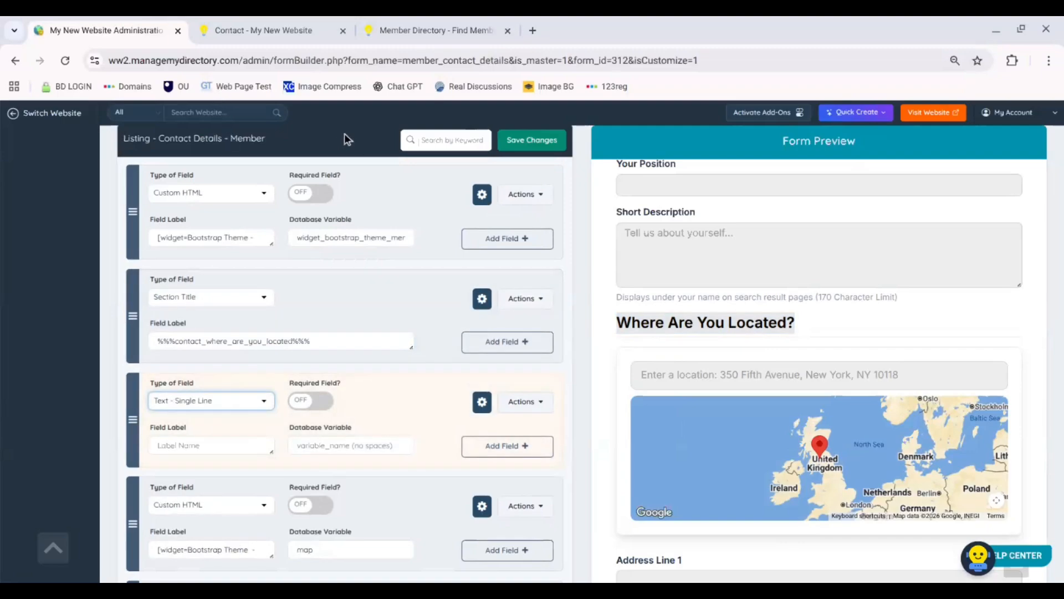
click(213, 445)
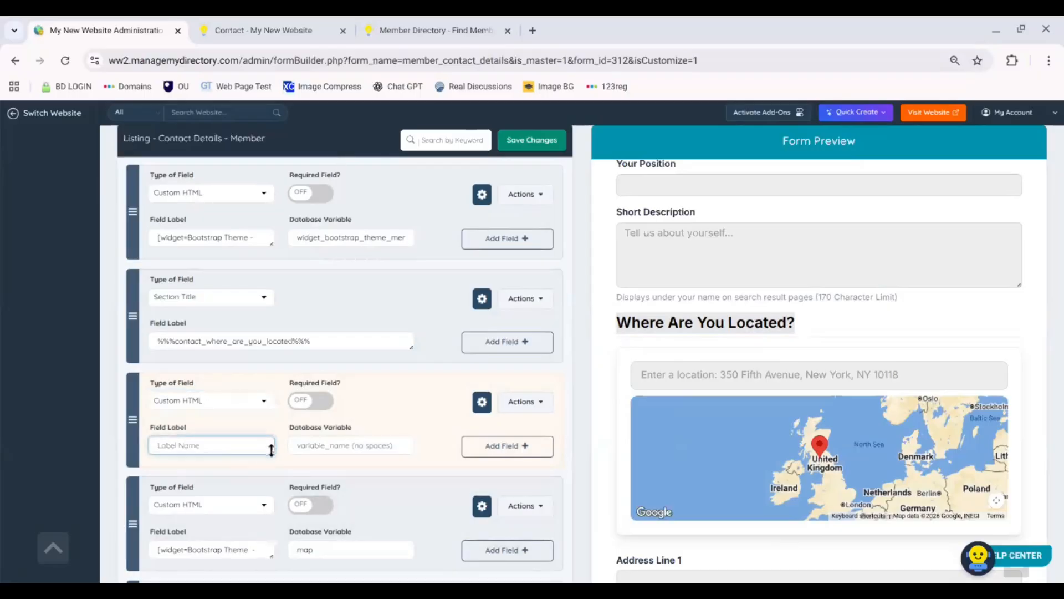
Enlarge the new field's label box and paste in the HTML notice telling members to use the search field below.
drag(272, 451, 293, 567)
scroll(543, 381, down, 4)
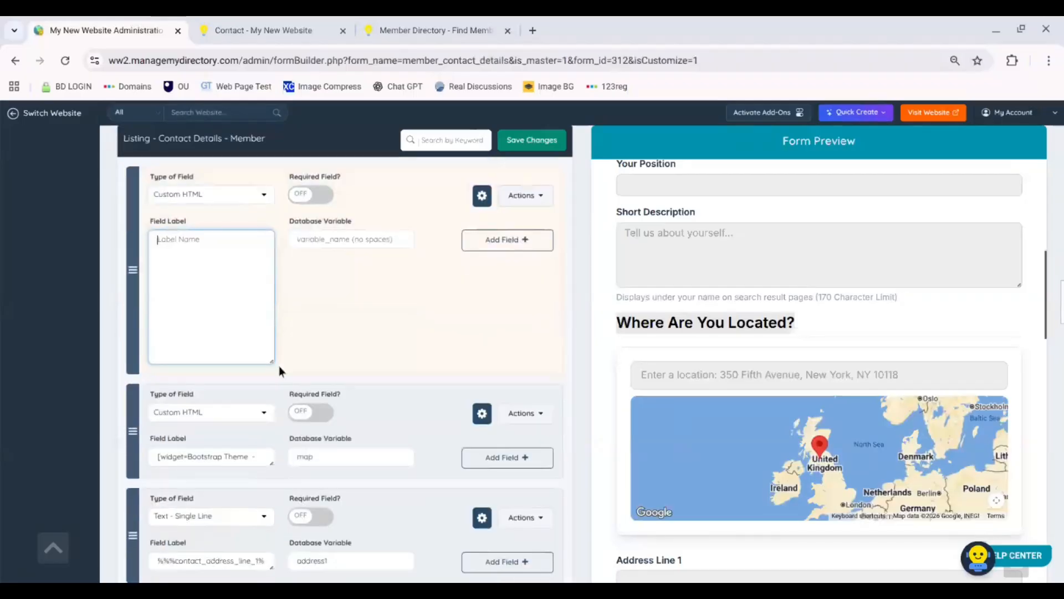
drag(271, 362, 273, 434)
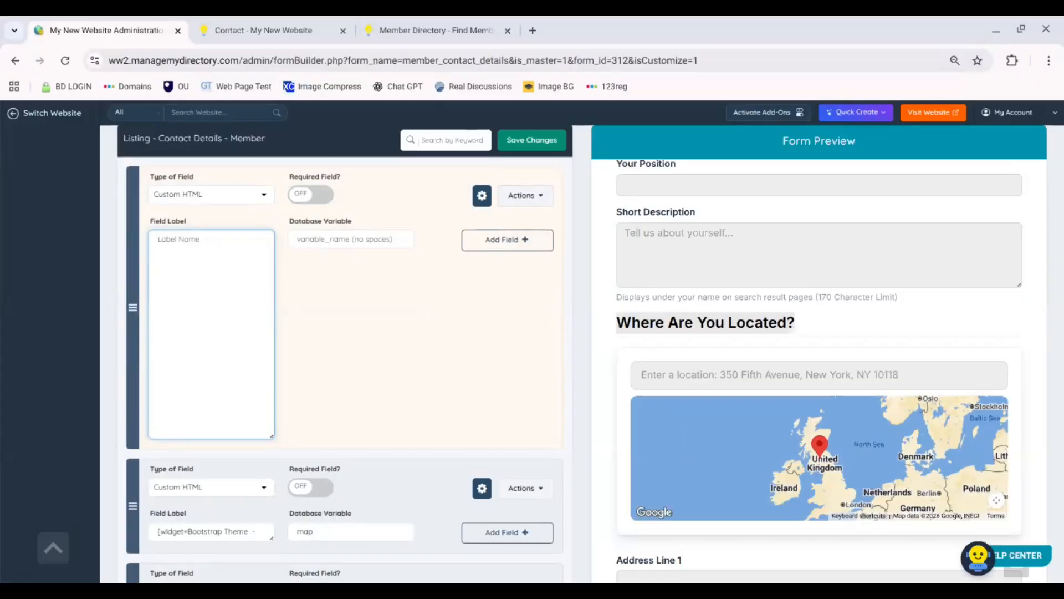
key(ctrl+v)
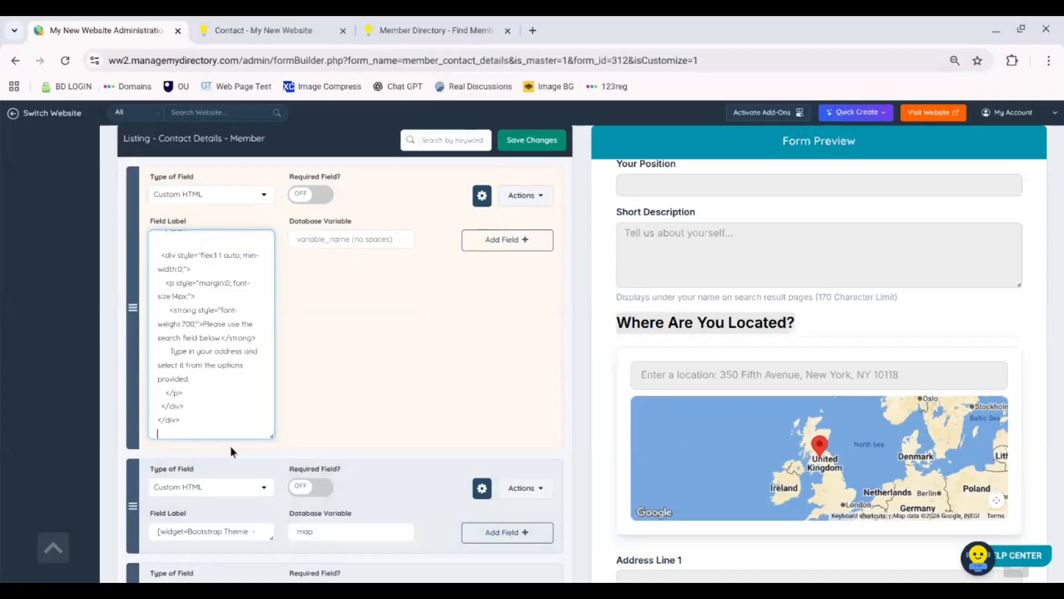
Set the new Custom HTML field's database variable to tip1.
click(380, 239)
text(live)
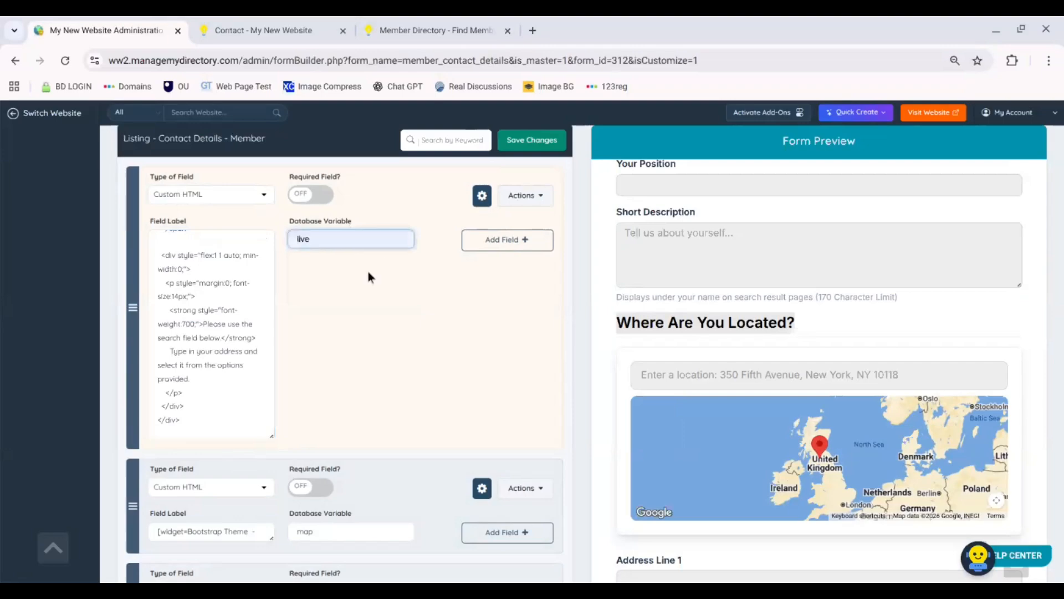
key(BackSpace)
key(BackSpace)
key(BackSpace)
key(BackSpace)
text(tip1)
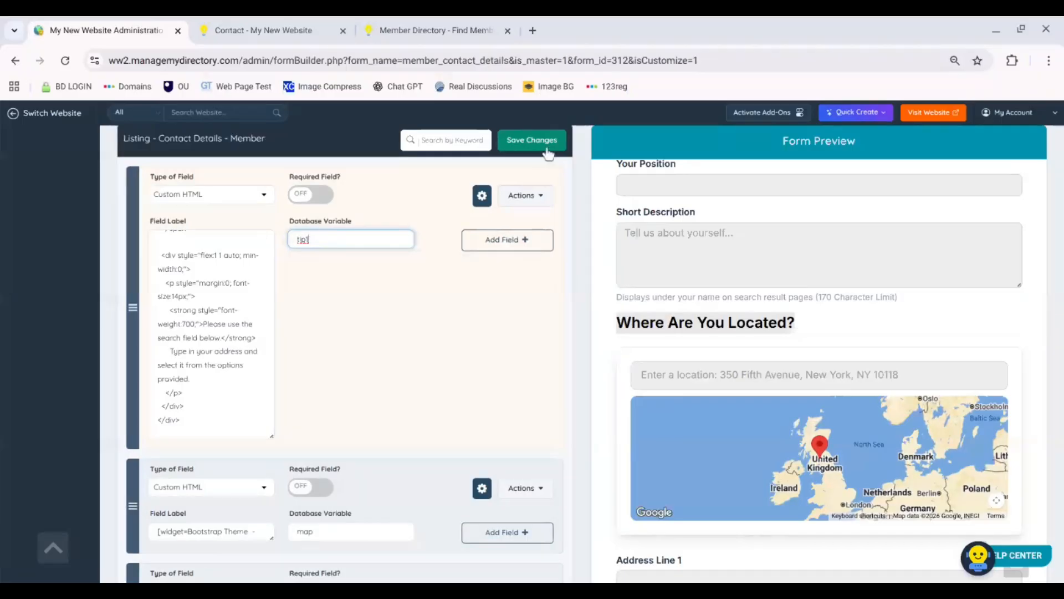
Save the form changes and check the notice under "Where Are You Located?" in the form preview.
click(540, 147)
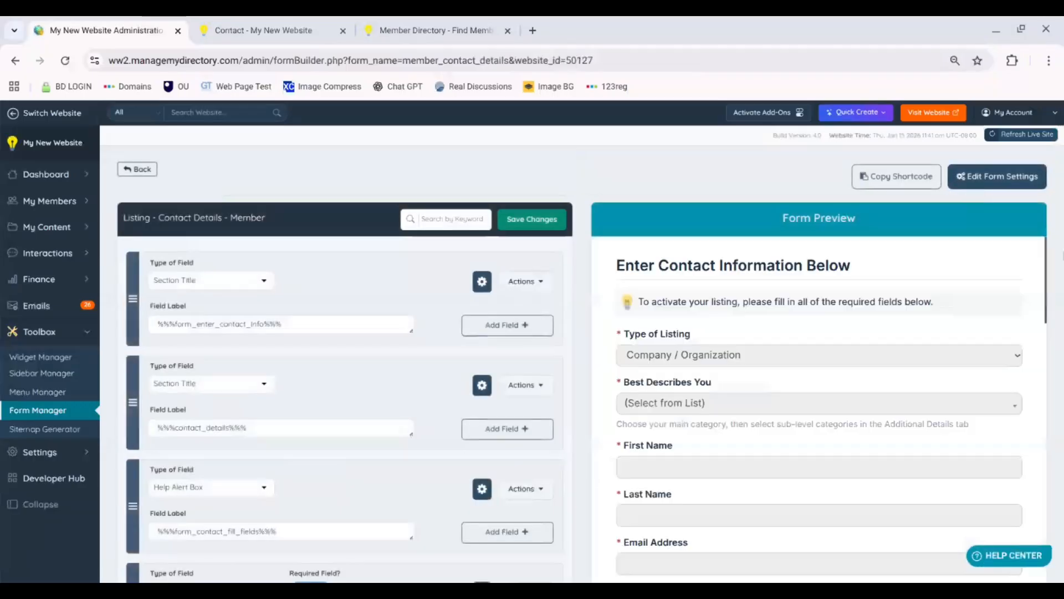
scroll(1058, 301, down, 8)
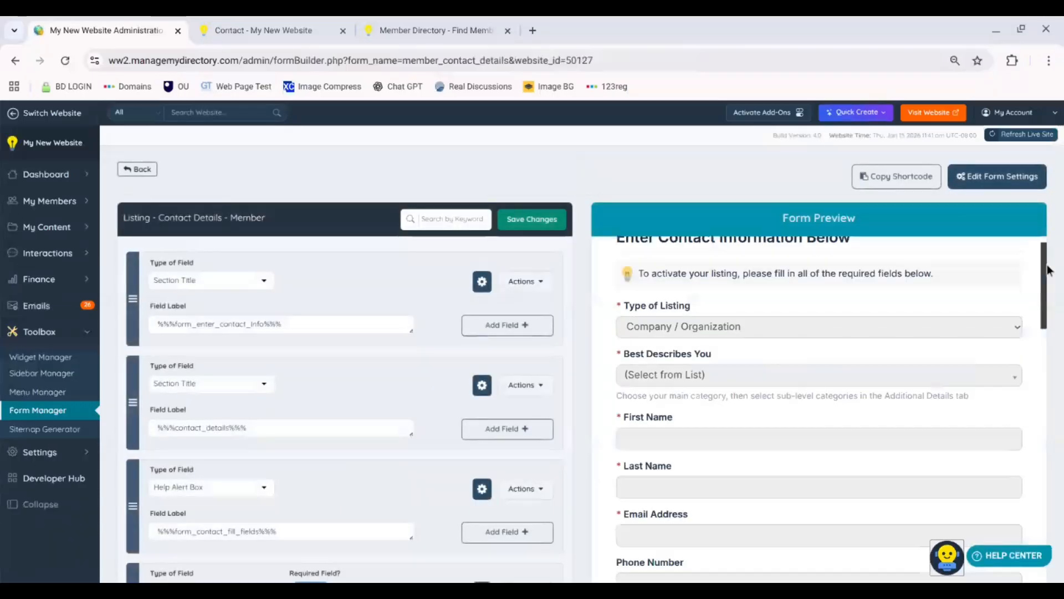
scroll(849, 359, down, 3)
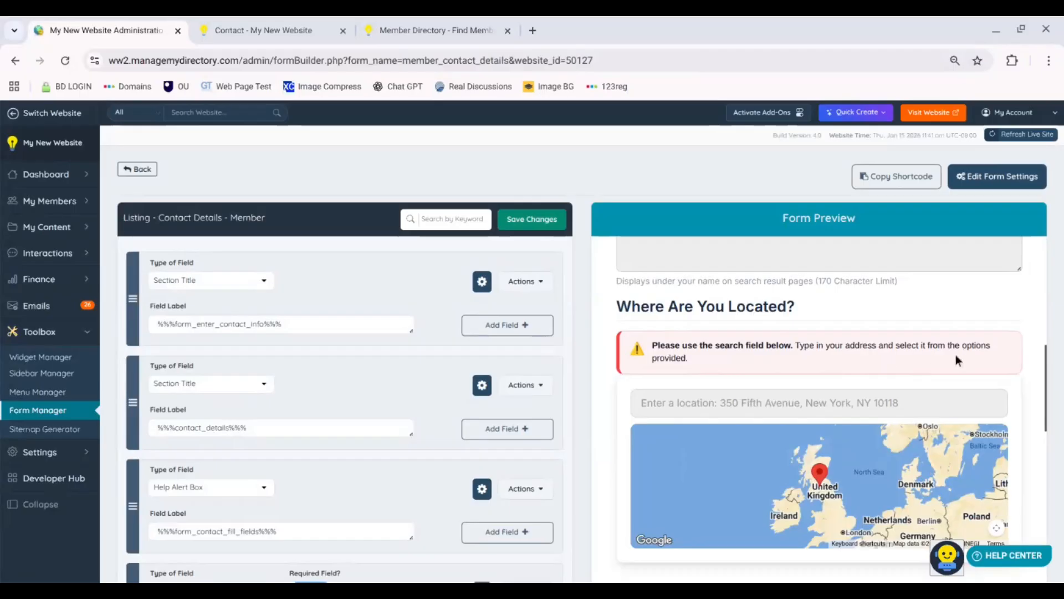
Reload the member's contact page and check the notice above the location search field.
click(277, 30)
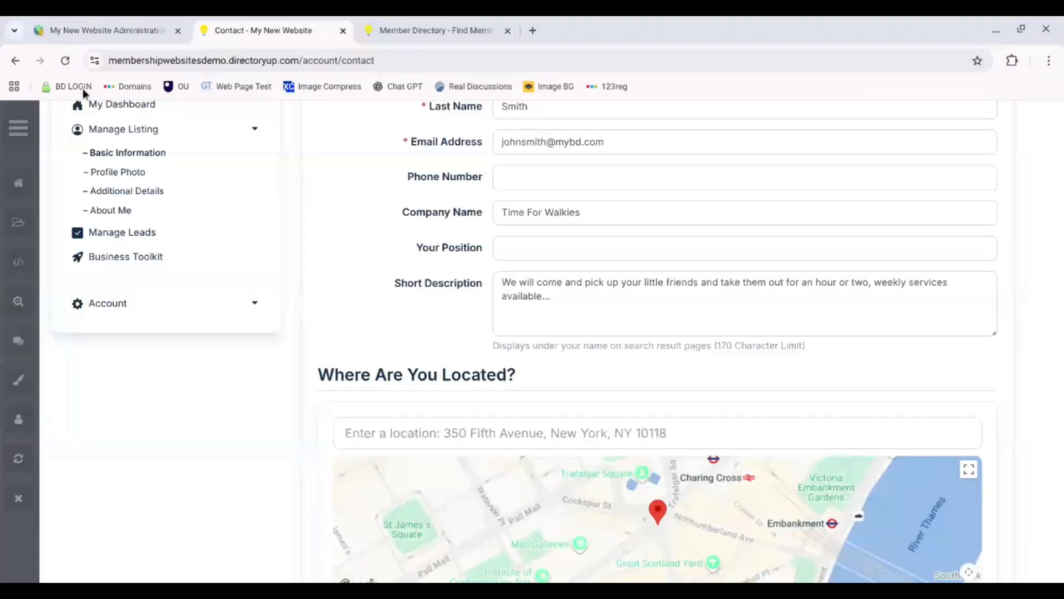
click(66, 60)
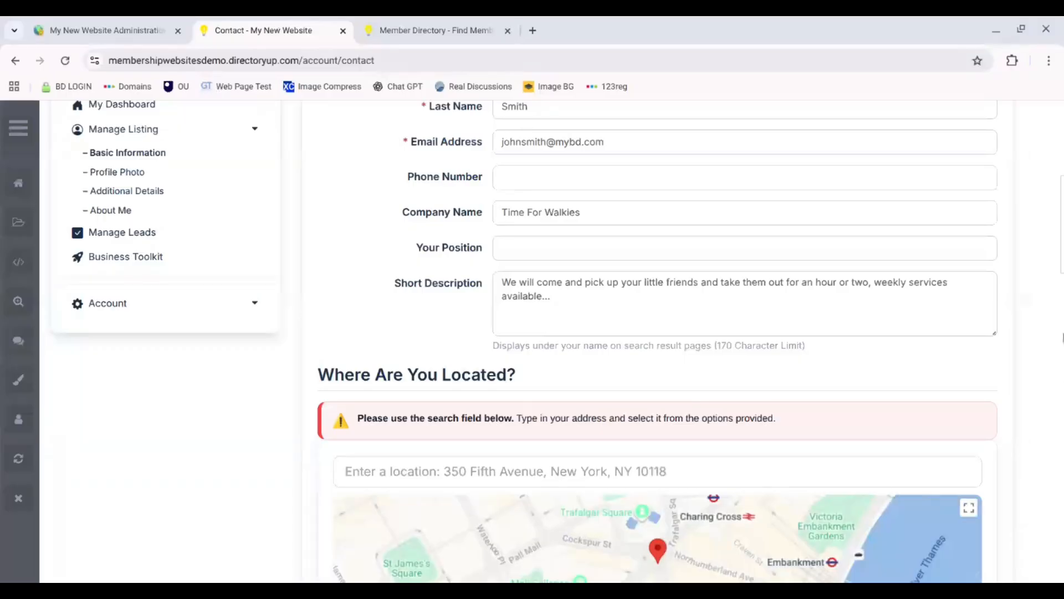
scroll(547, 284, down, 3)
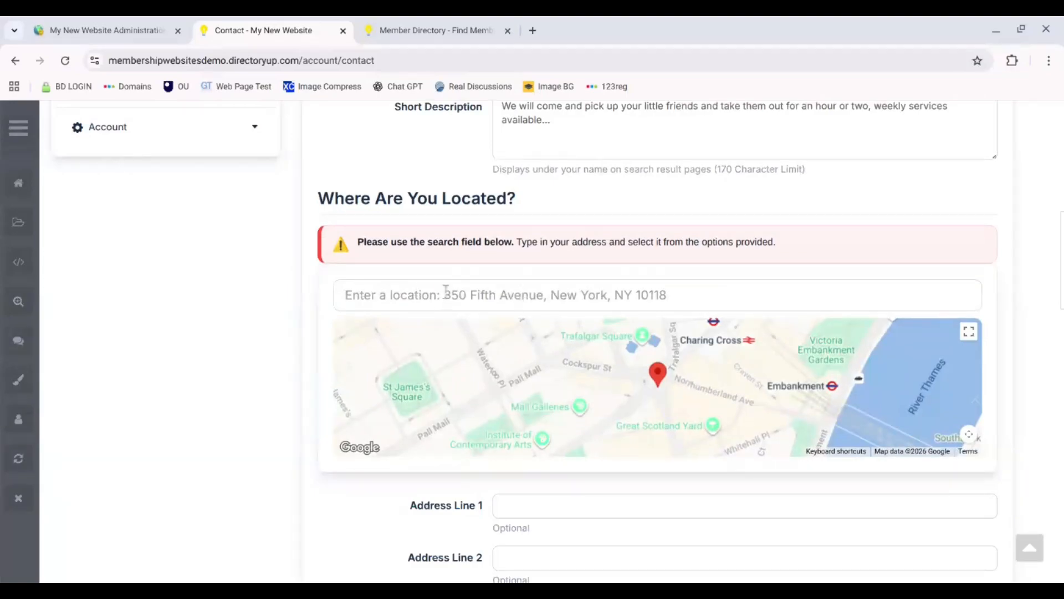
click(702, 296)
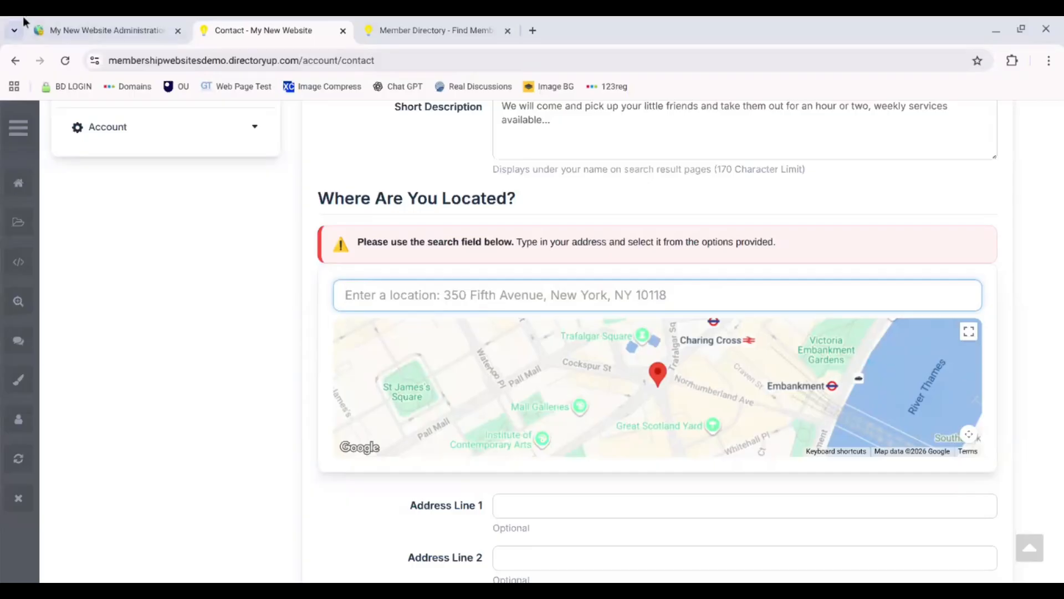
Open the website's Text Labels settings in a new tab and search for "enter a location".
click(81, 25)
mouse_move(40, 453)
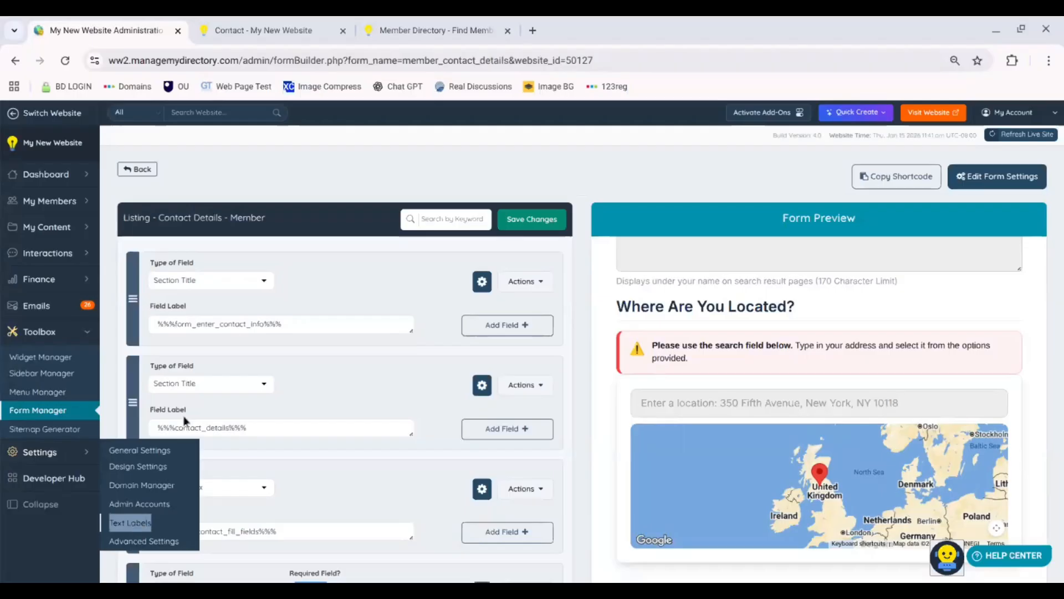
click(131, 523)
click(289, 24)
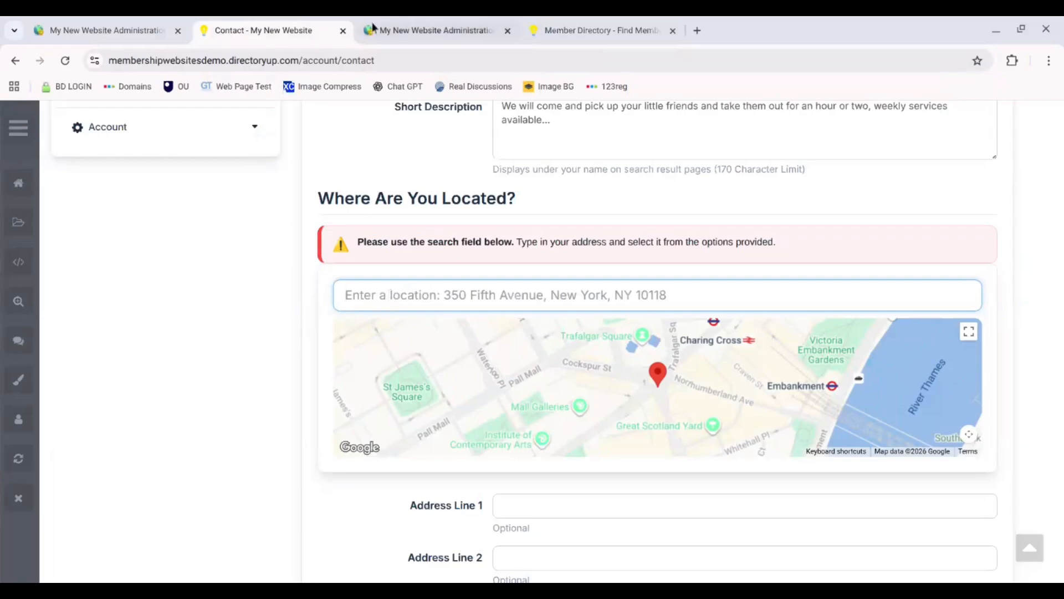
click(422, 30)
click(1018, 219)
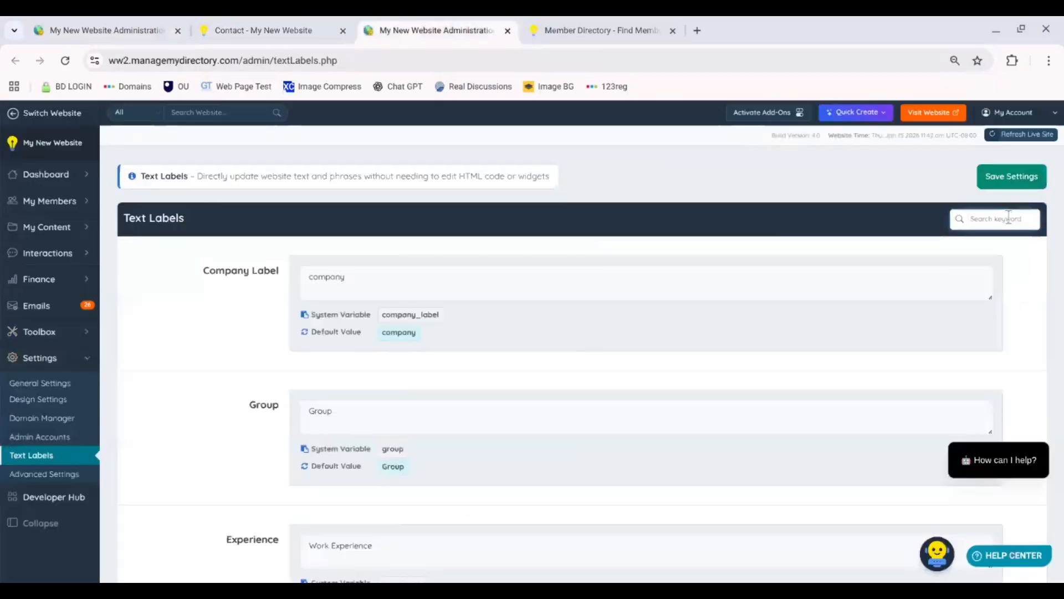
text(enter)
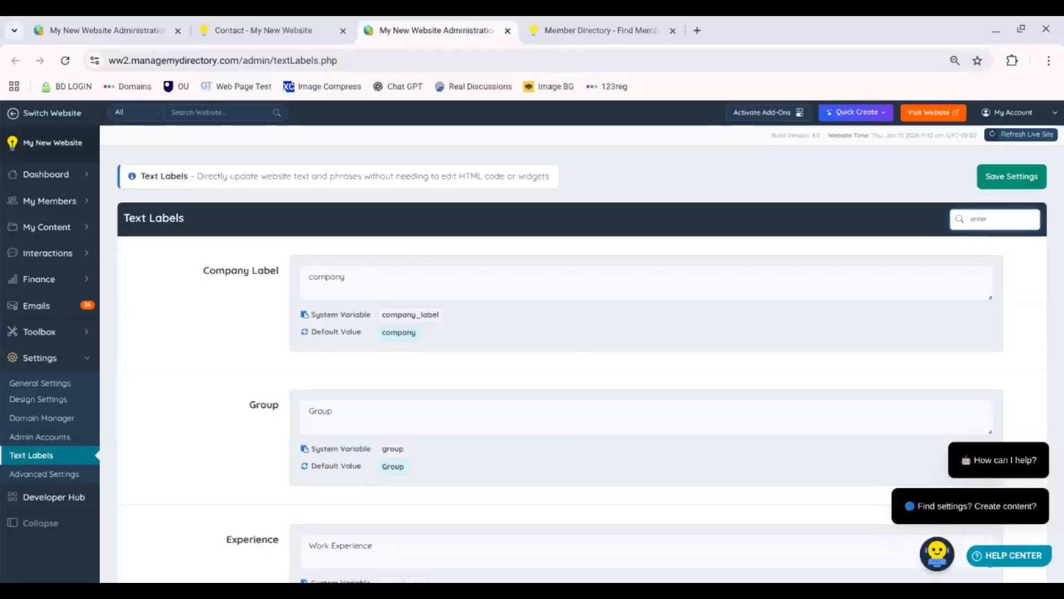
text( c)
text(location)
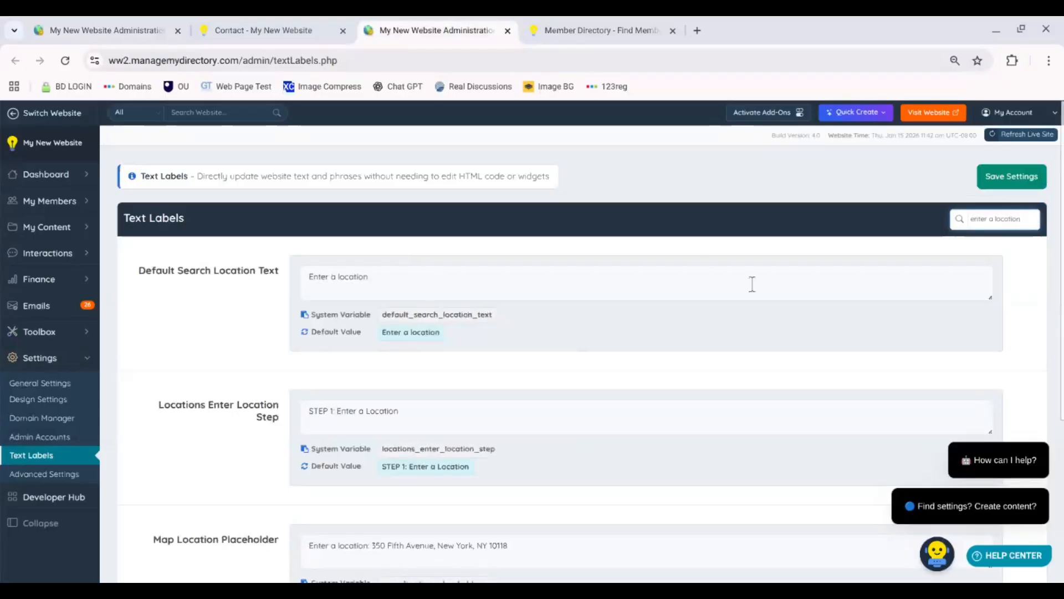
scroll(436, 380, down, 3)
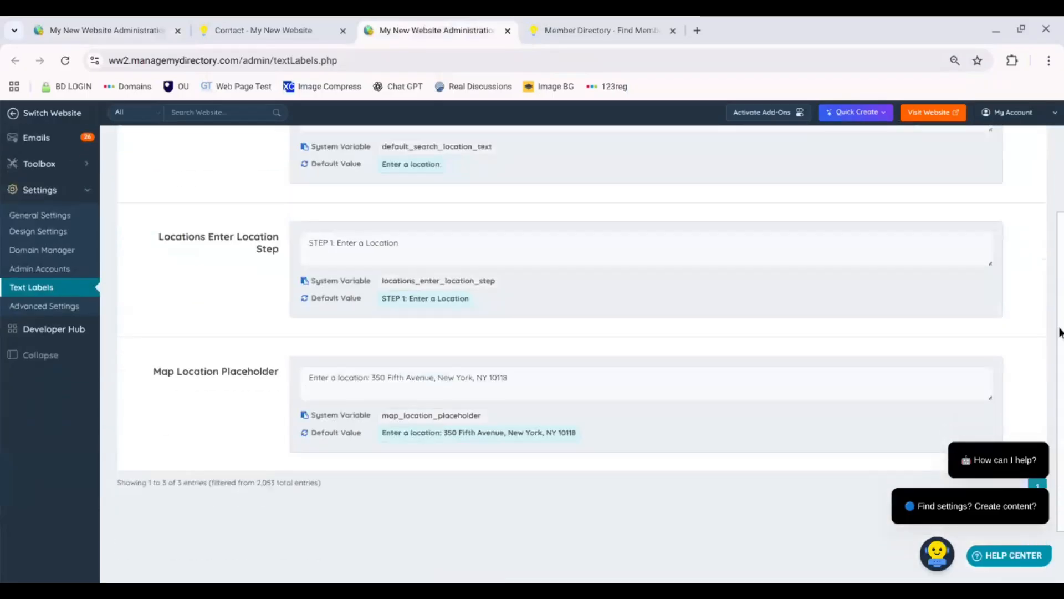
Replace the "Enter a location:" wording in the Map Location Placeholder label with "Type Your Address Here...", keeping the example address.
drag(525, 377, 297, 383)
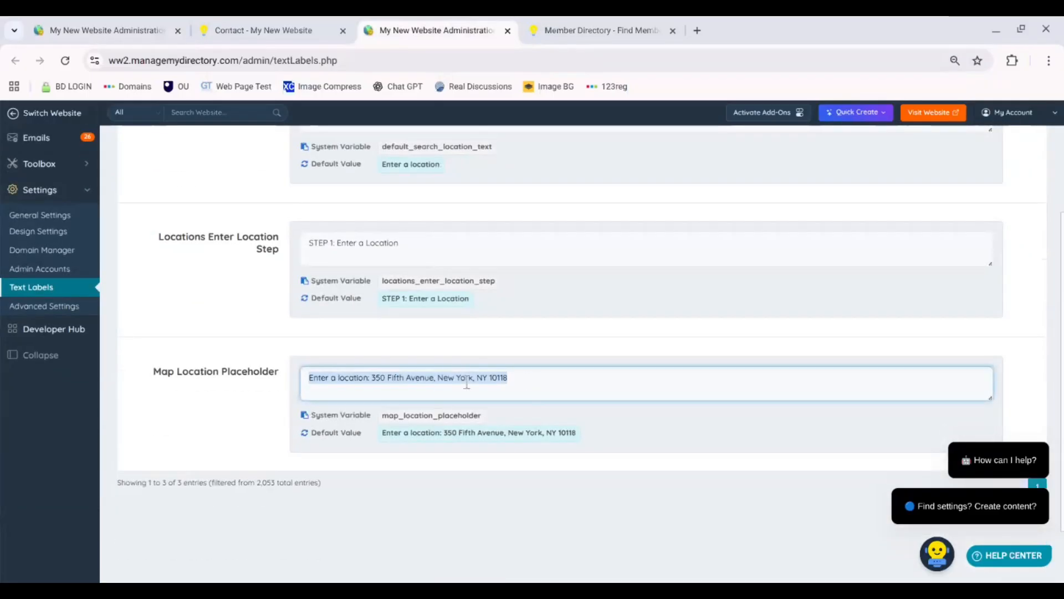
click(357, 384)
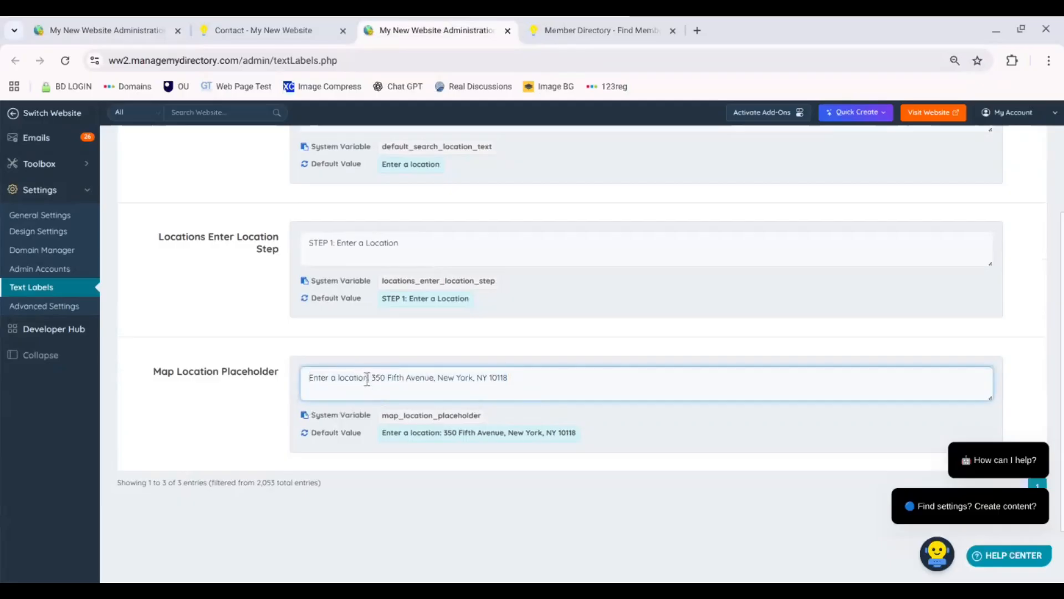
drag(368, 380, 310, 383)
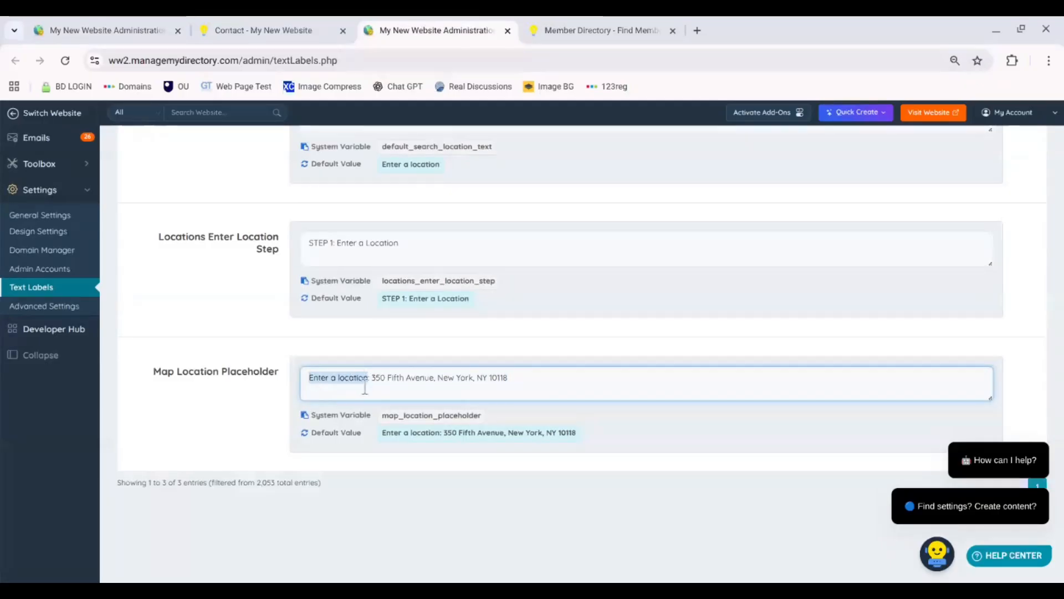
key(BackSpace)
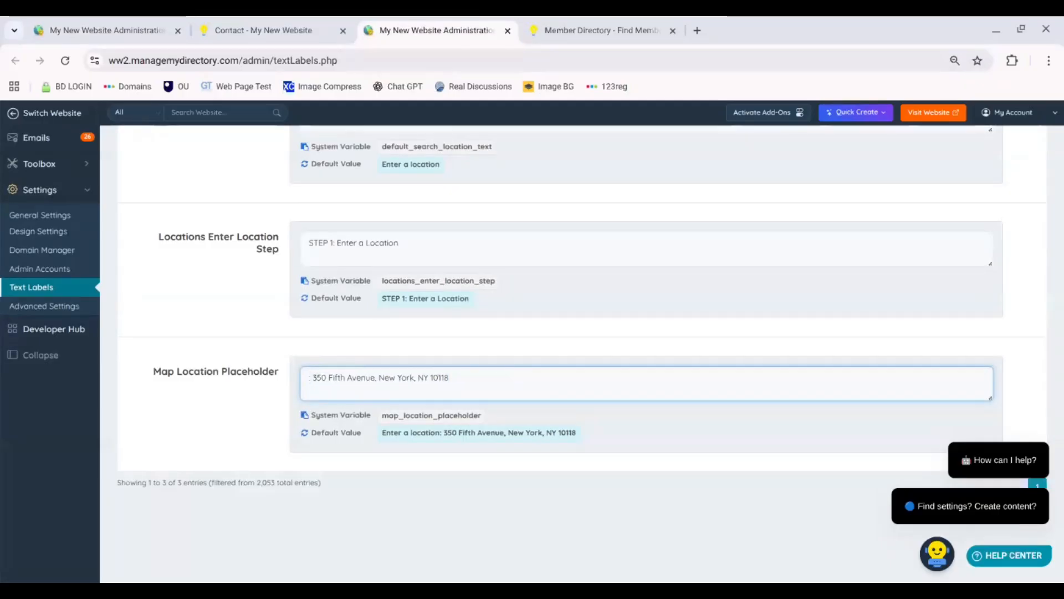
text(Type Your)
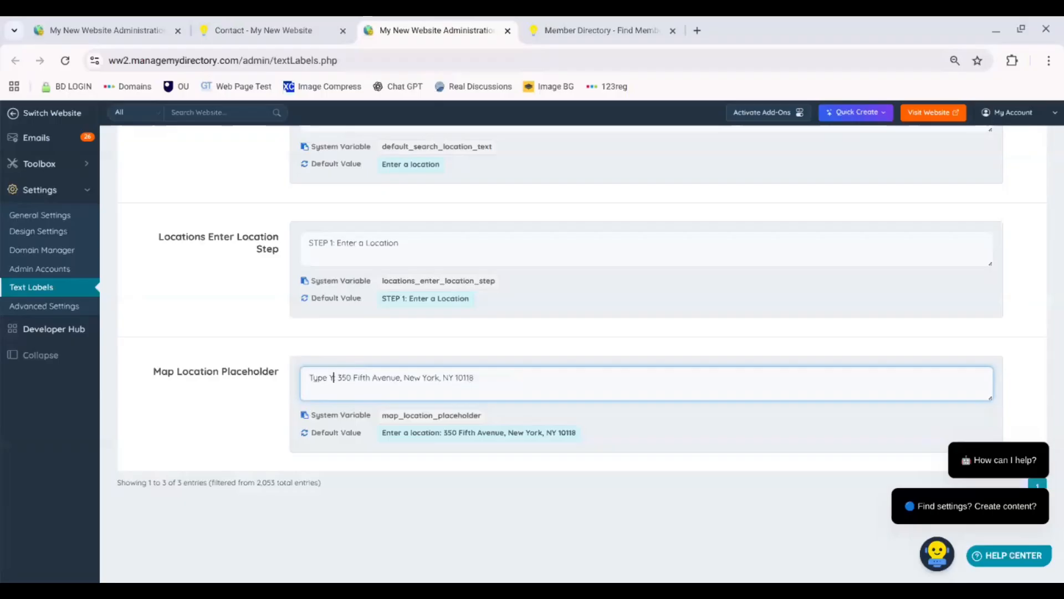
text( Adress He)
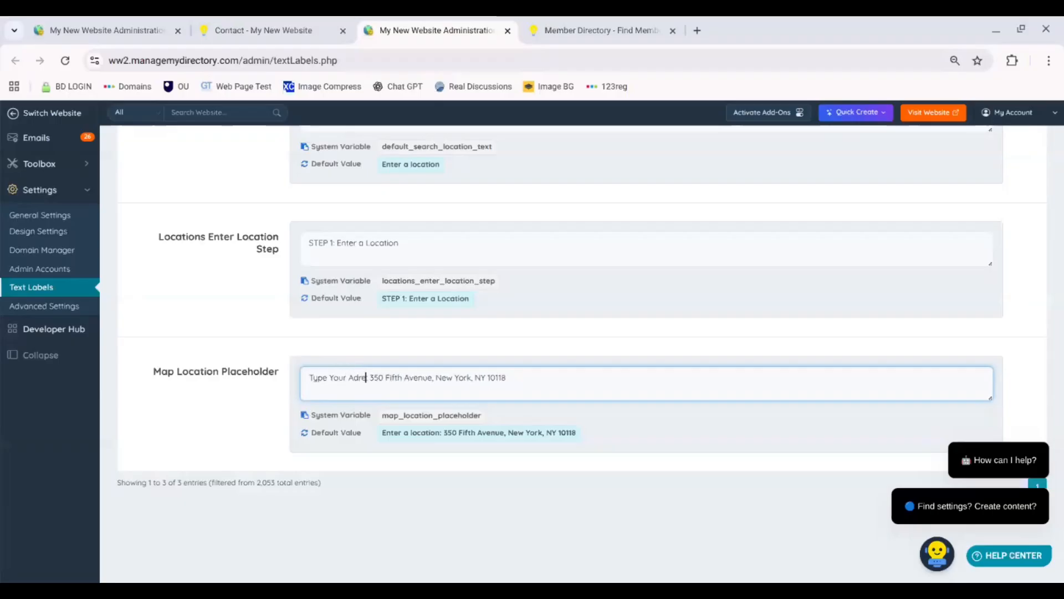
text(re:)
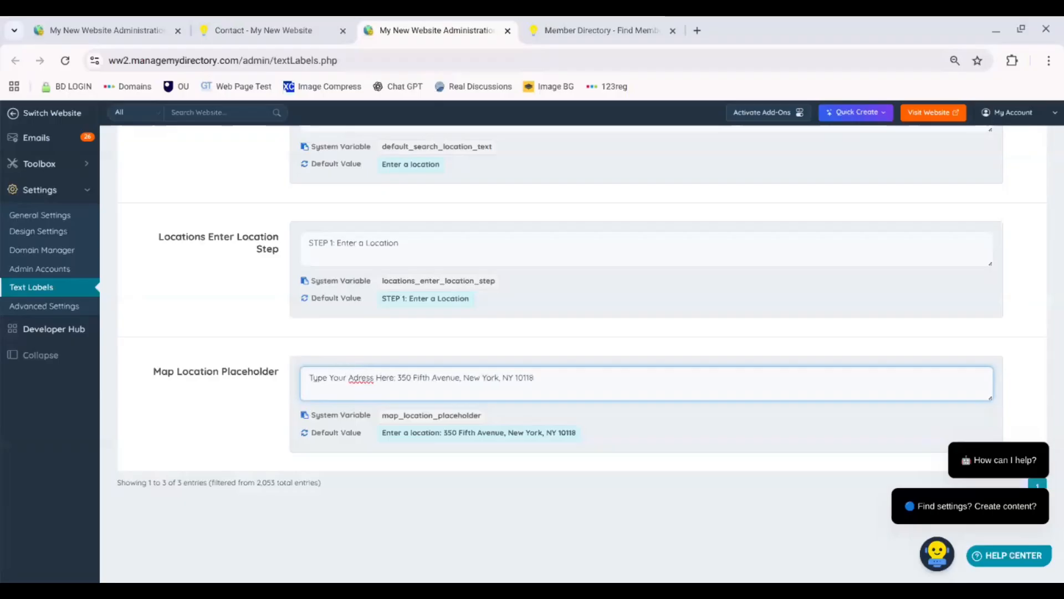
double_click(362, 378)
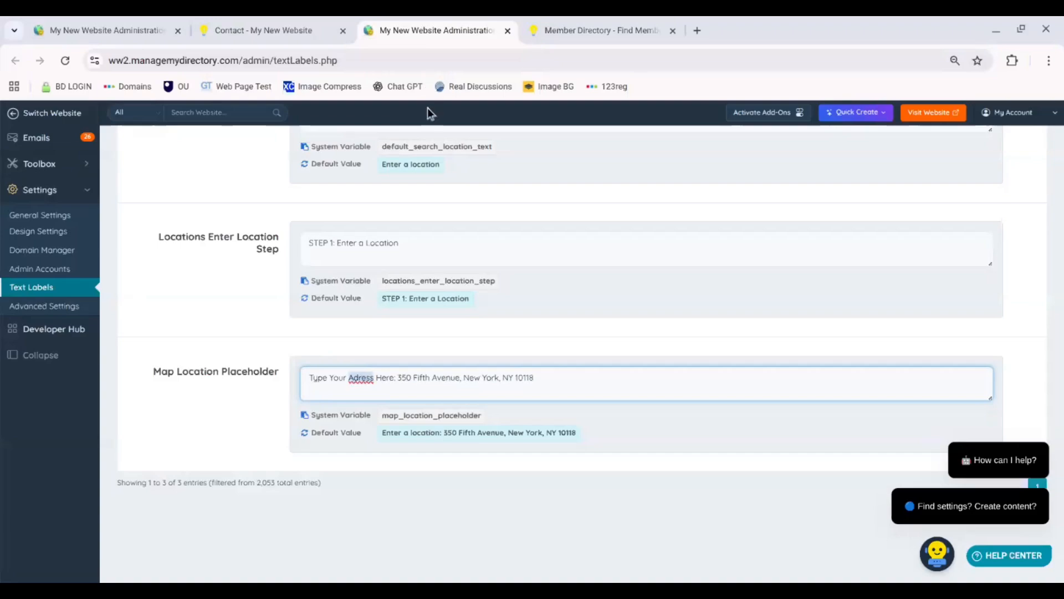
text(Address)
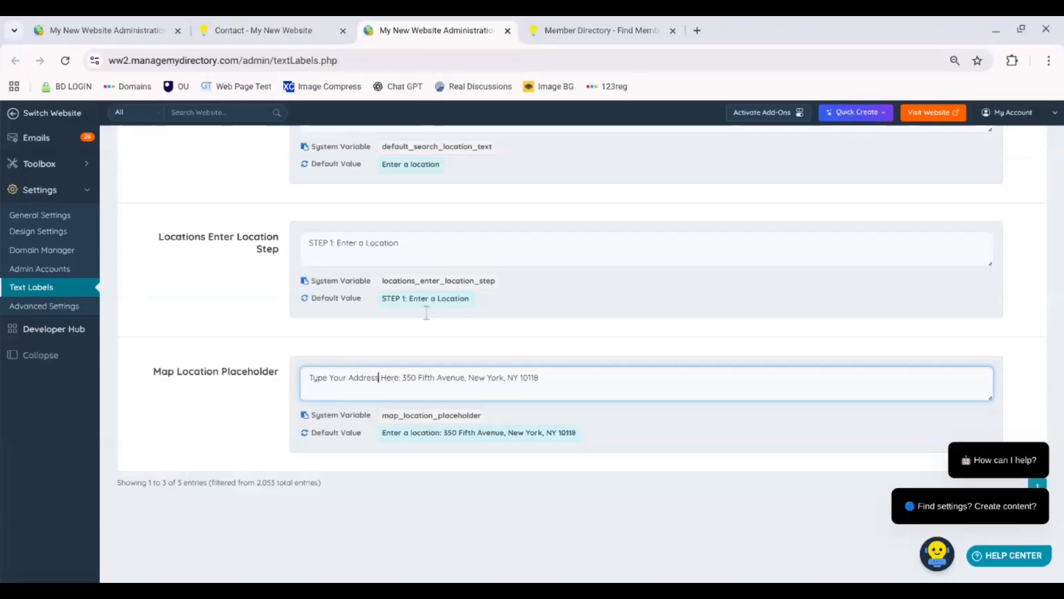
click(402, 380)
key(BackSpace)
text(..)
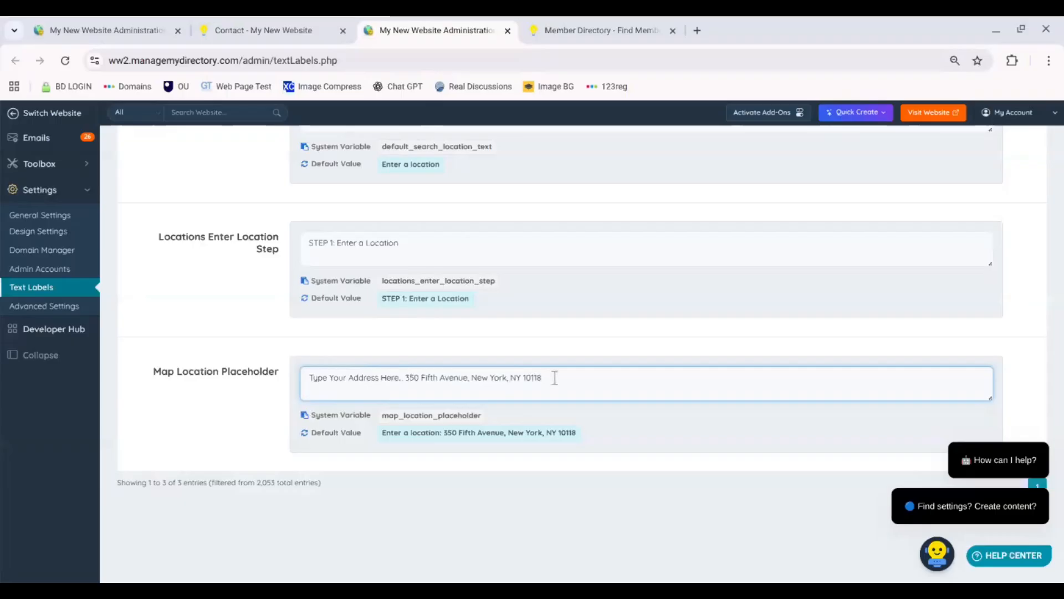
Shorten the example address in the Map Location Placeholder to "350 Fifth Avenu...." and save the text labels.
drag(542, 381, 499, 382)
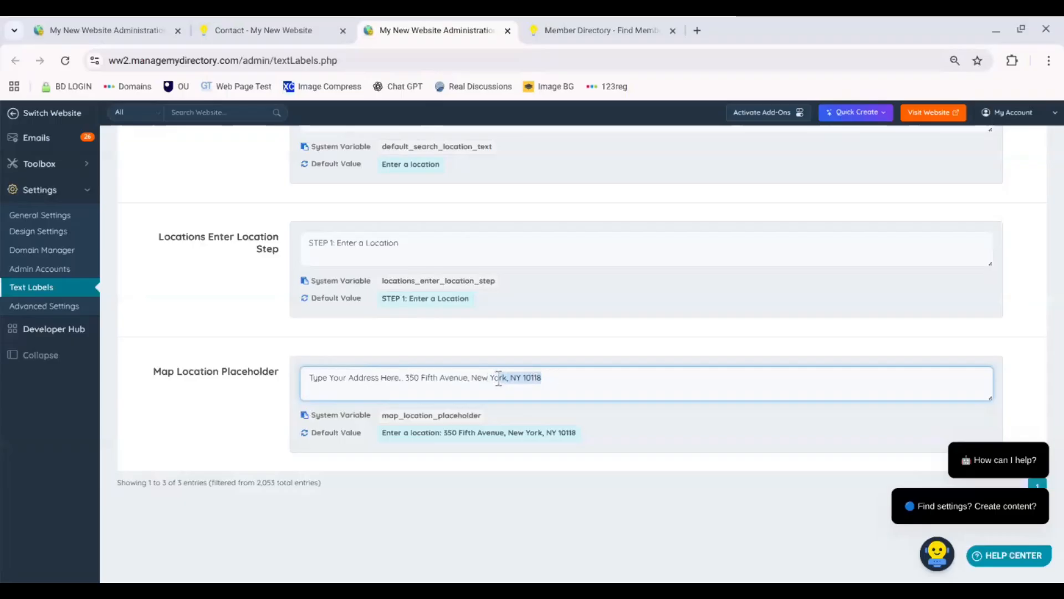
drag(499, 381, 466, 382)
key(BackSpace)
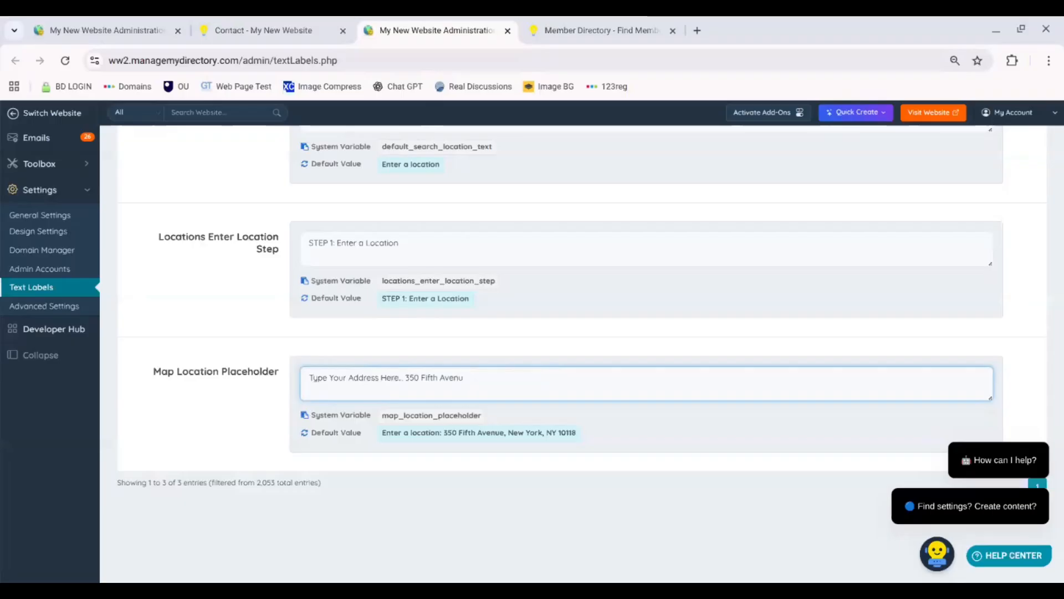
text(...)
scroll(583, 355, up, 3)
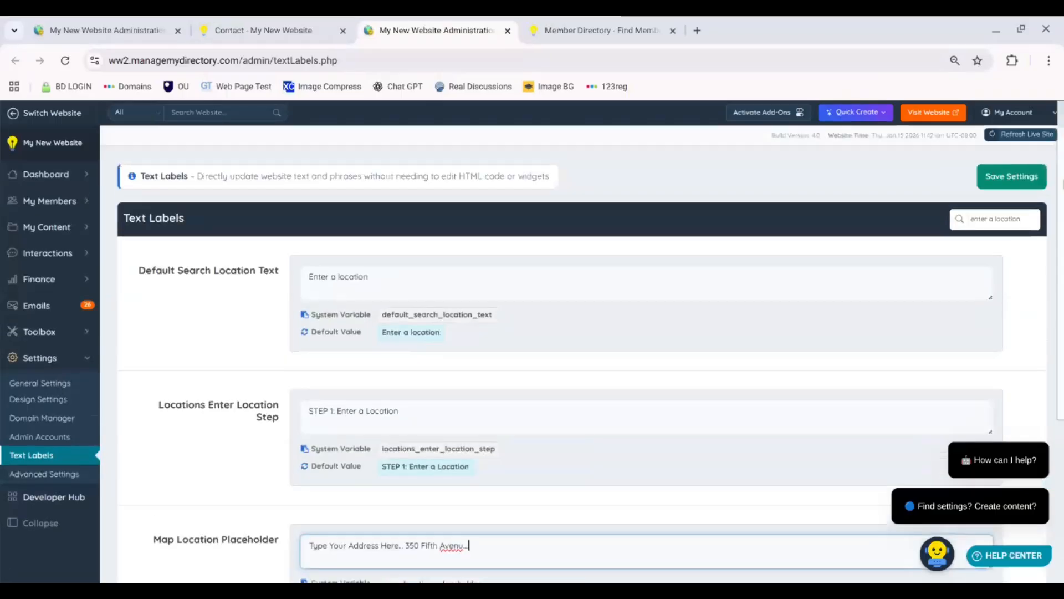
click(1012, 176)
Reload the member's contact page and check the location field's placeholder and the address fields below the map.
click(229, 32)
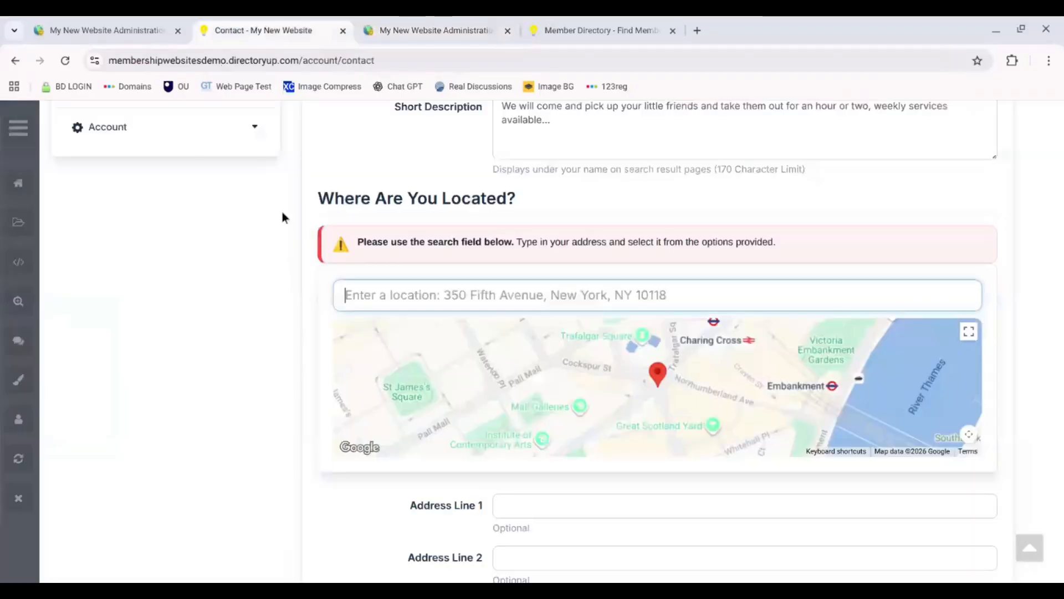
click(68, 62)
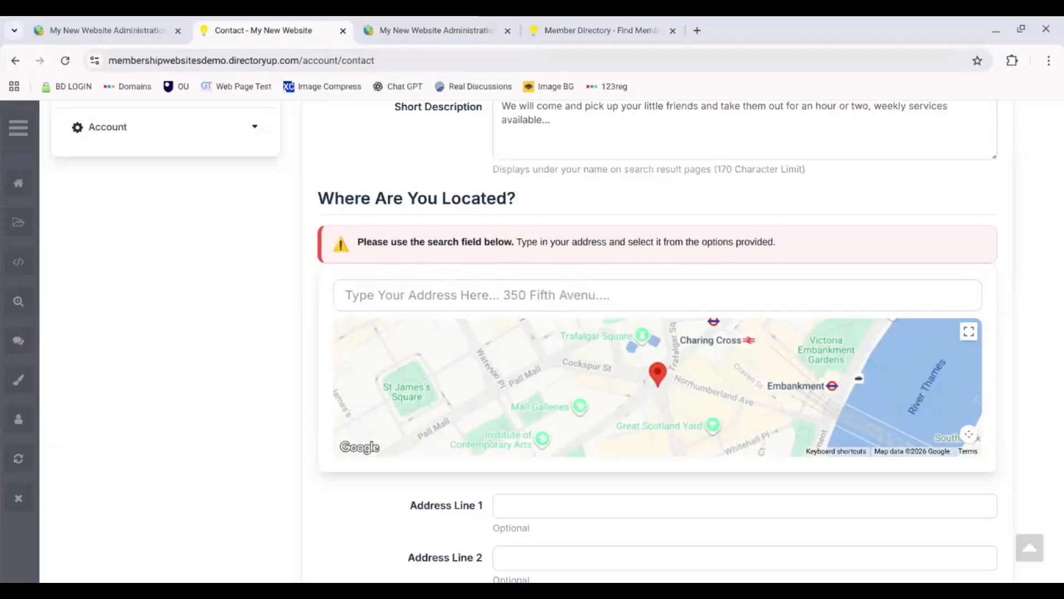
click(500, 295)
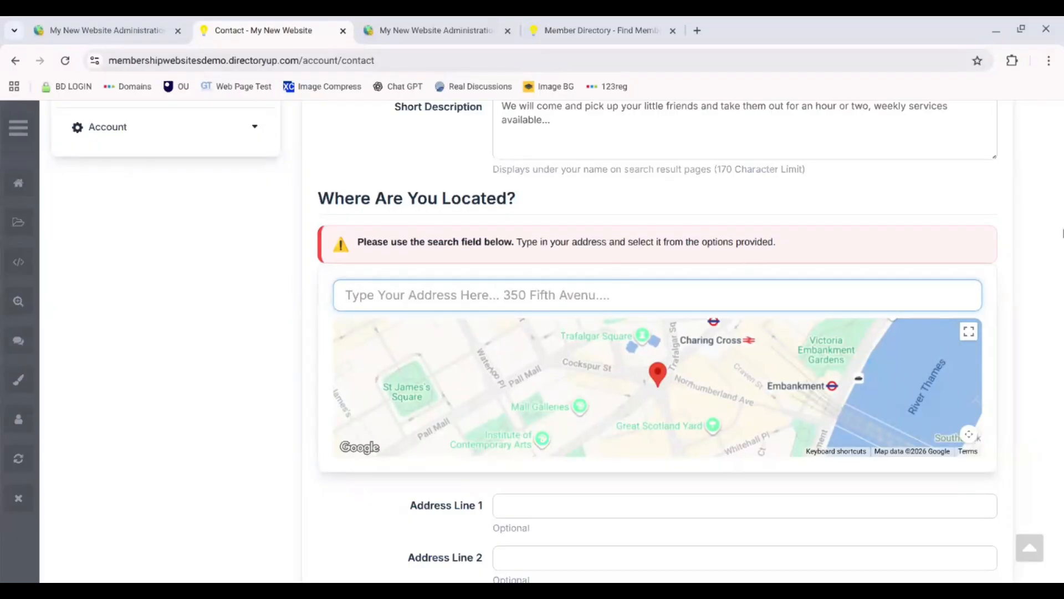
scroll(1062, 208, down, 6)
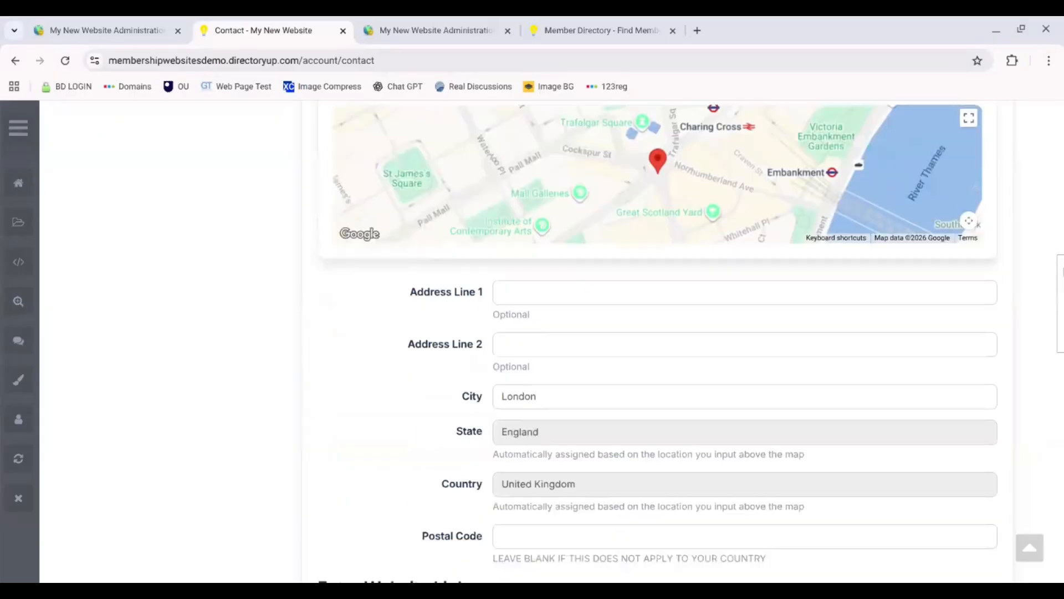
scroll(1062, 278, up, 2)
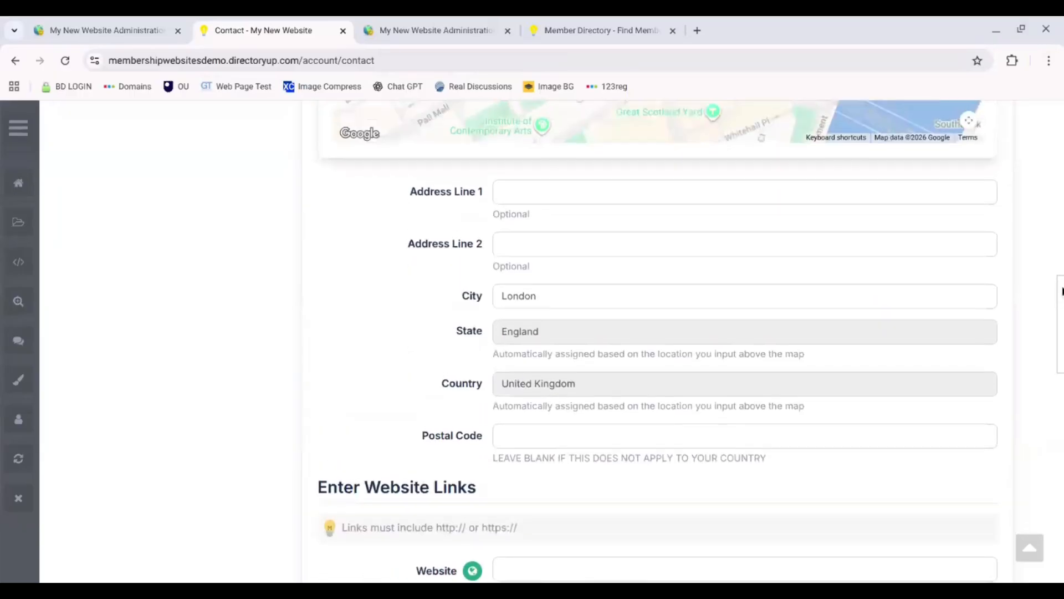
drag(1062, 277, 1060, 222)
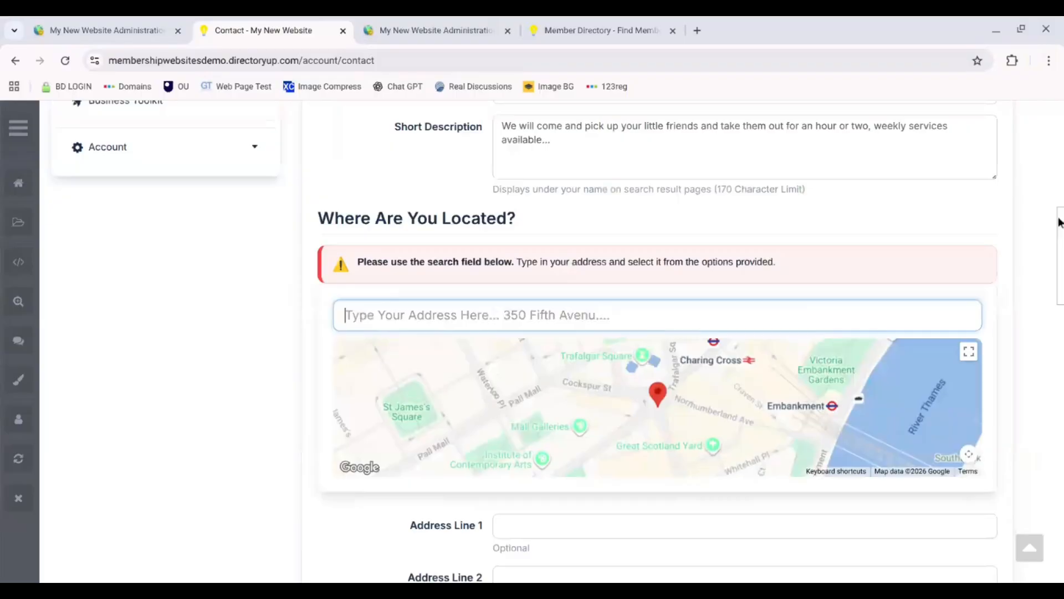
Return to the member contact details form builder and clear the field help text in the address1 field's settings.
click(62, 26)
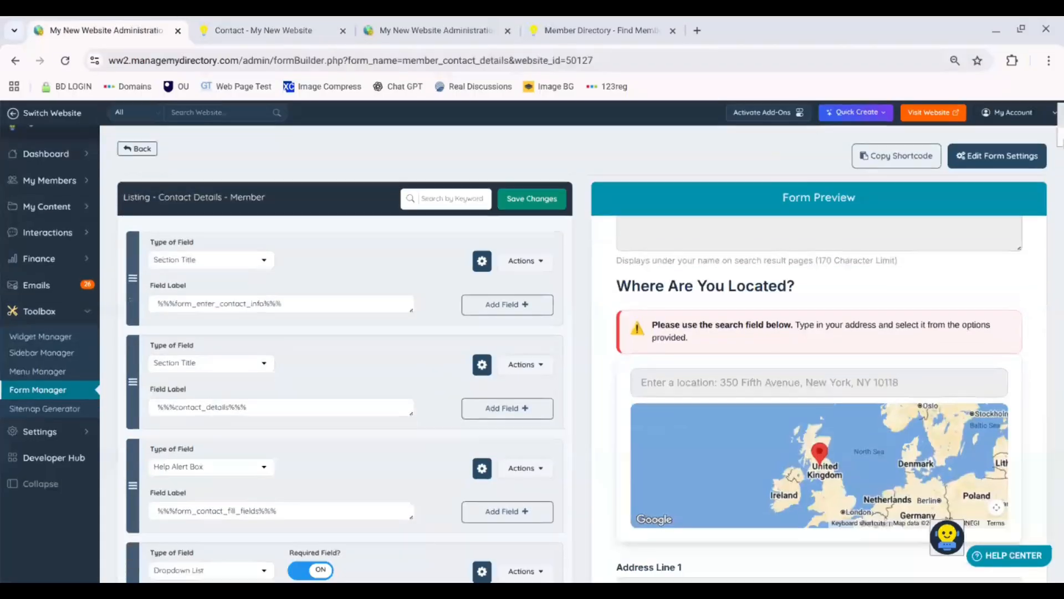
scroll(343, 361, down, 5)
scroll(344, 366, down, 6)
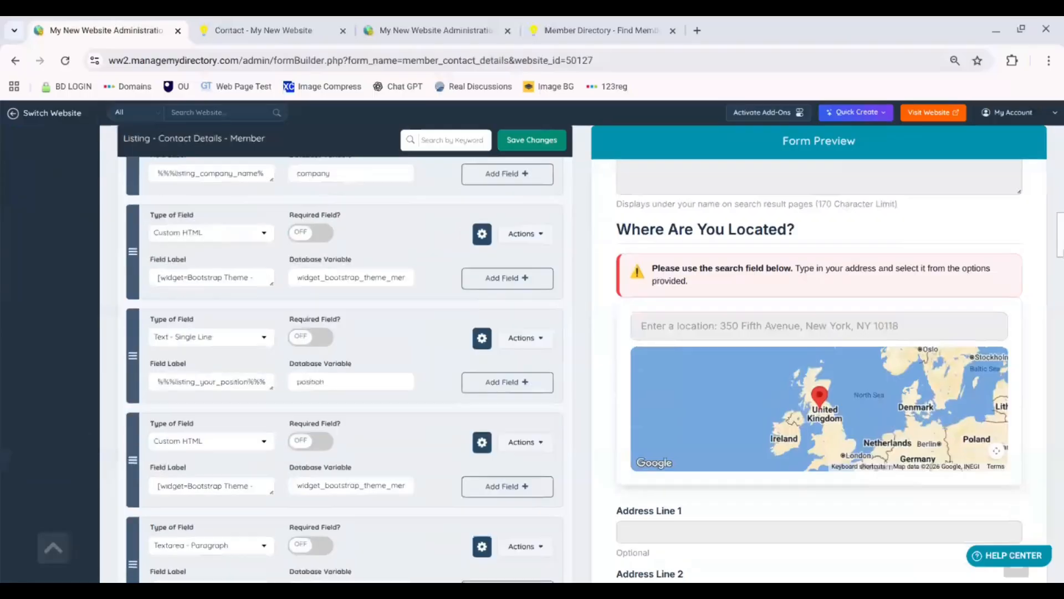
scroll(344, 365, down, 10)
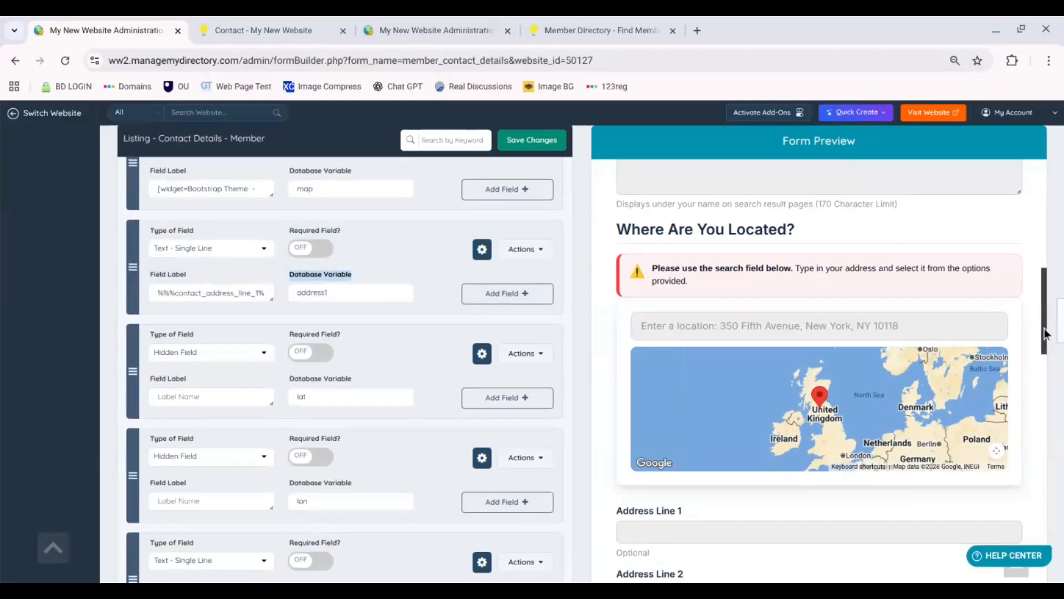
scroll(1049, 377, down, 4)
drag(1049, 372, 1044, 367)
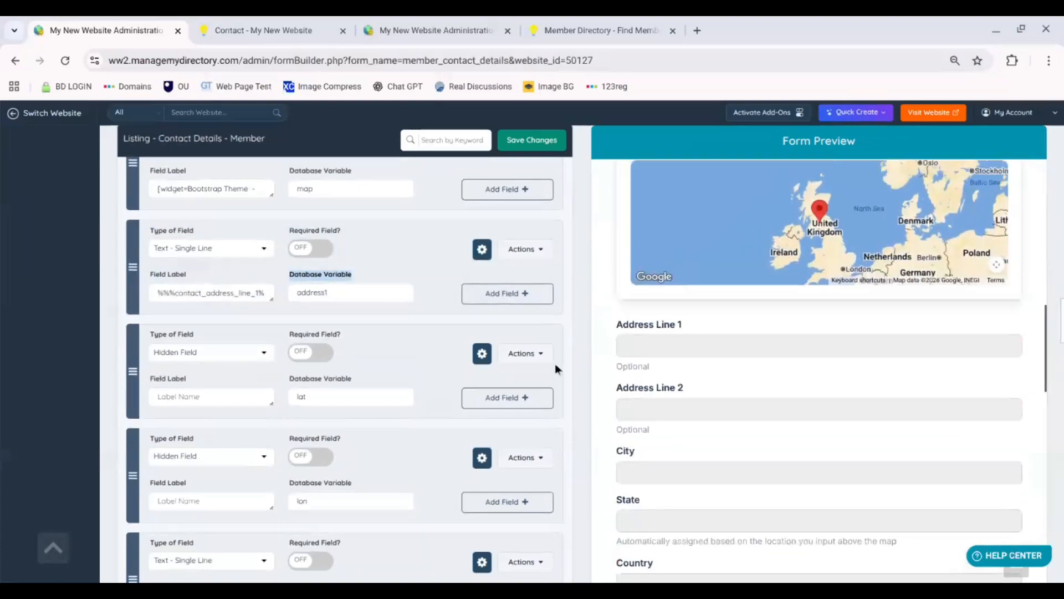
click(482, 251)
click(302, 352)
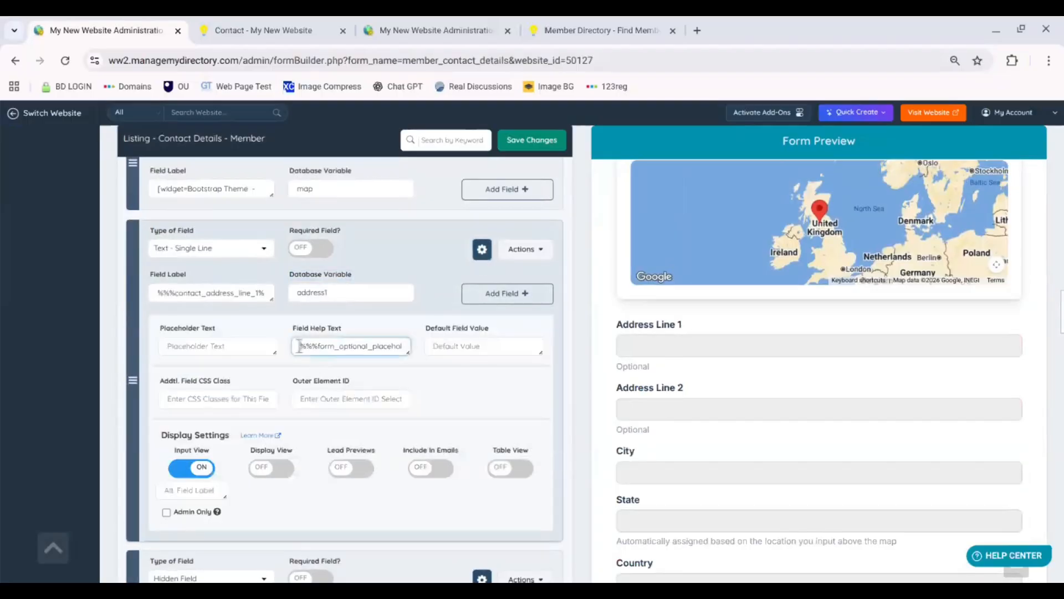
key(ctrl+a)
key(BackSpace)
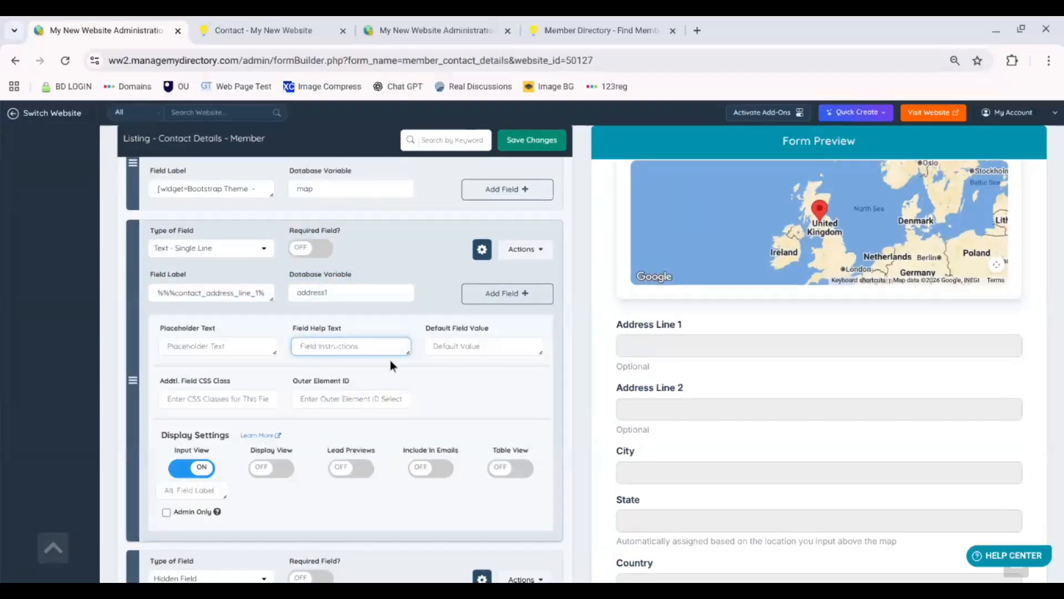
Add the CSS class "readonly" to the address1 field.
click(227, 346)
click(236, 378)
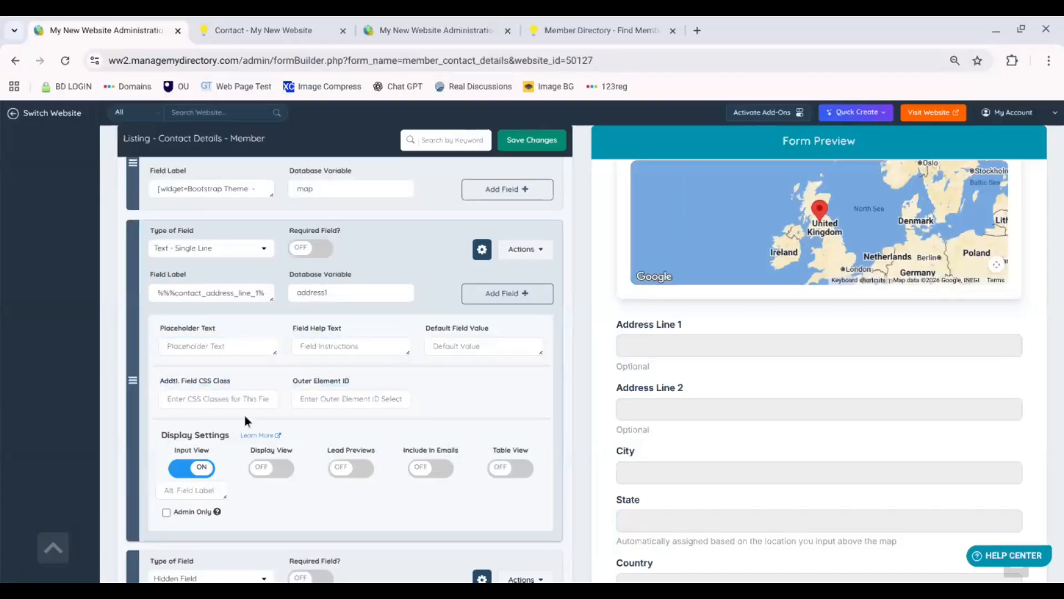
click(221, 399)
text(red)
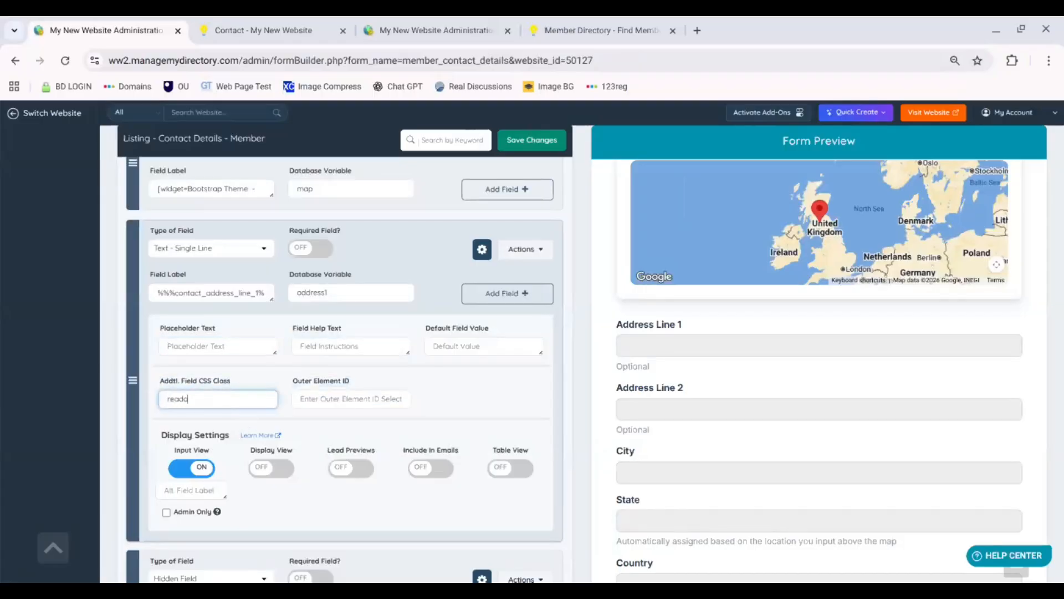
click(554, 404)
Clear the address2 field's help text and give the field the additional CSS class "readonly".
scroll(554, 403, down, 1)
scroll(344, 370, down, 6)
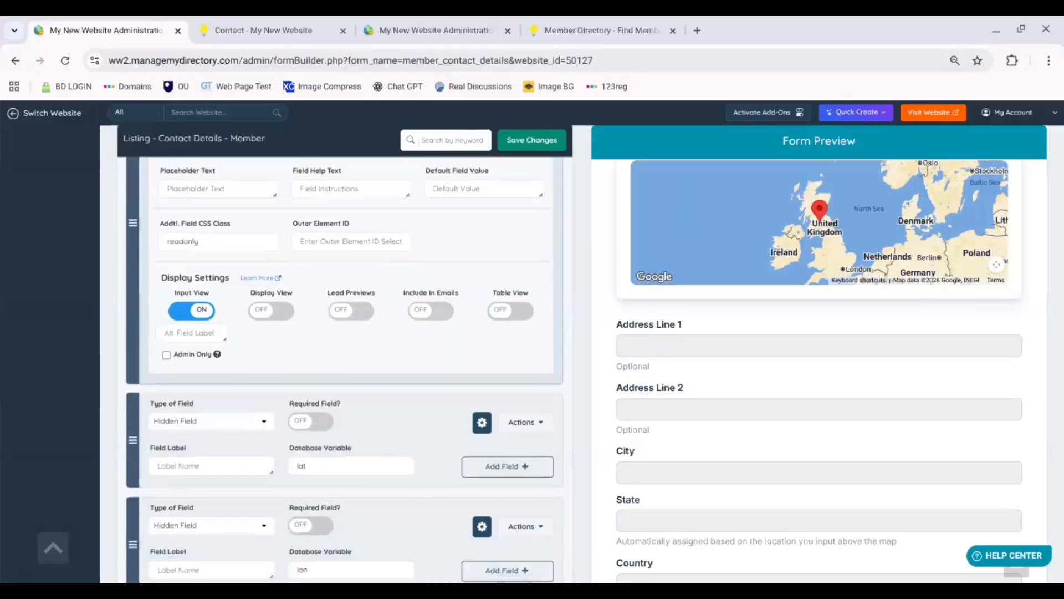
scroll(510, 301, down, 3)
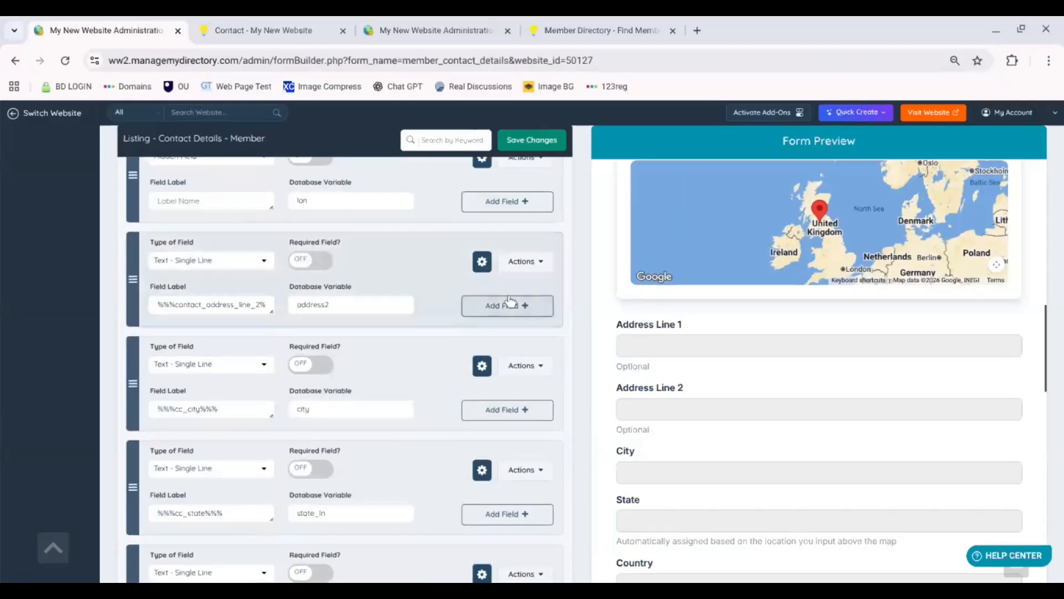
click(482, 261)
click(298, 358)
triple_click(298, 358)
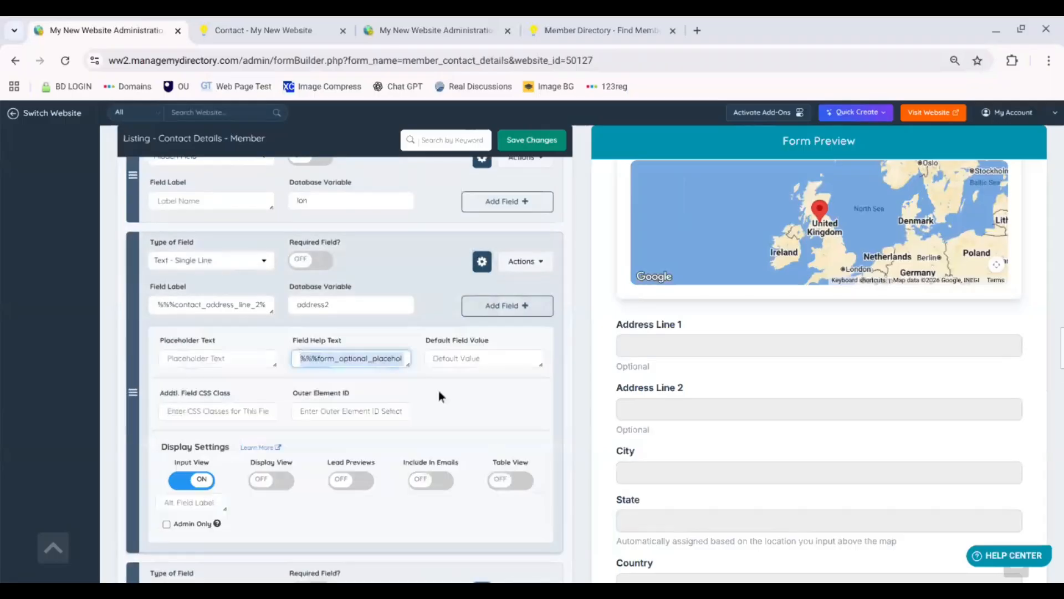
key(BackSpace)
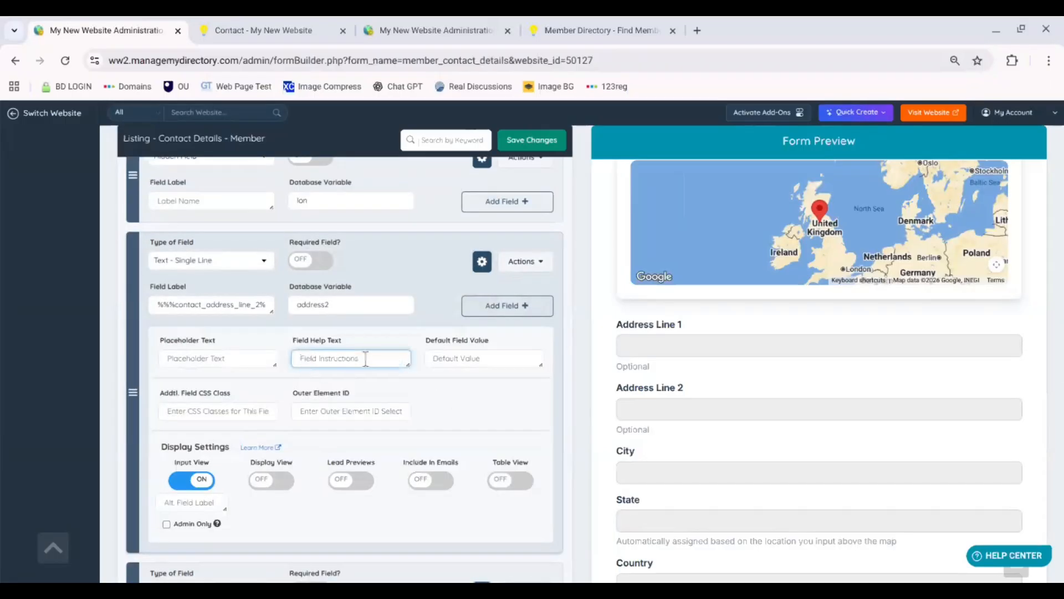
click(252, 407)
text(r)
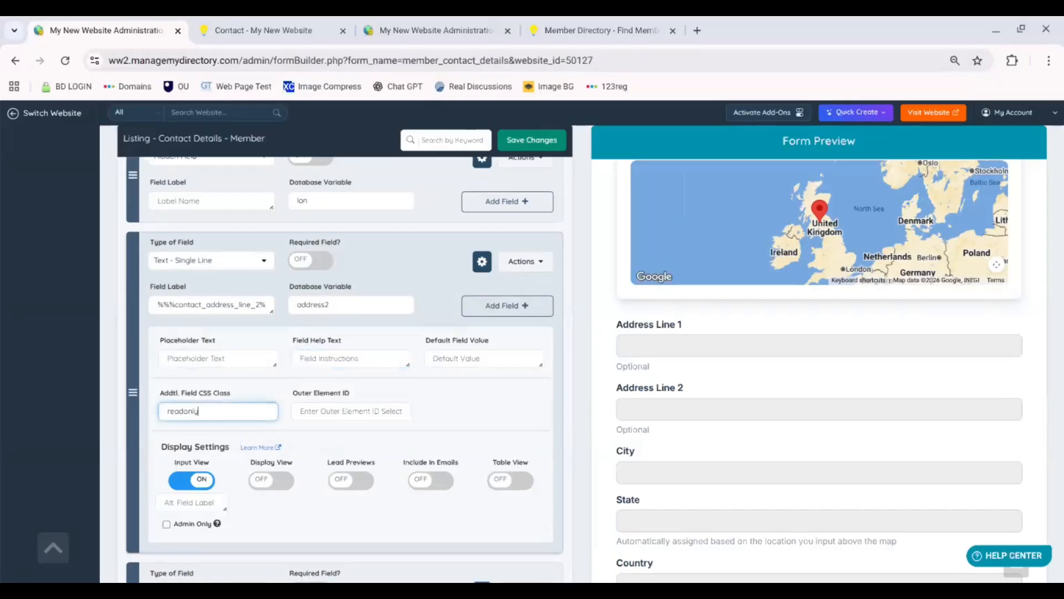
text(eadonly)
click(571, 413)
Give the city field the additional CSS class "readonly" in its settings.
scroll(571, 413, down, 1)
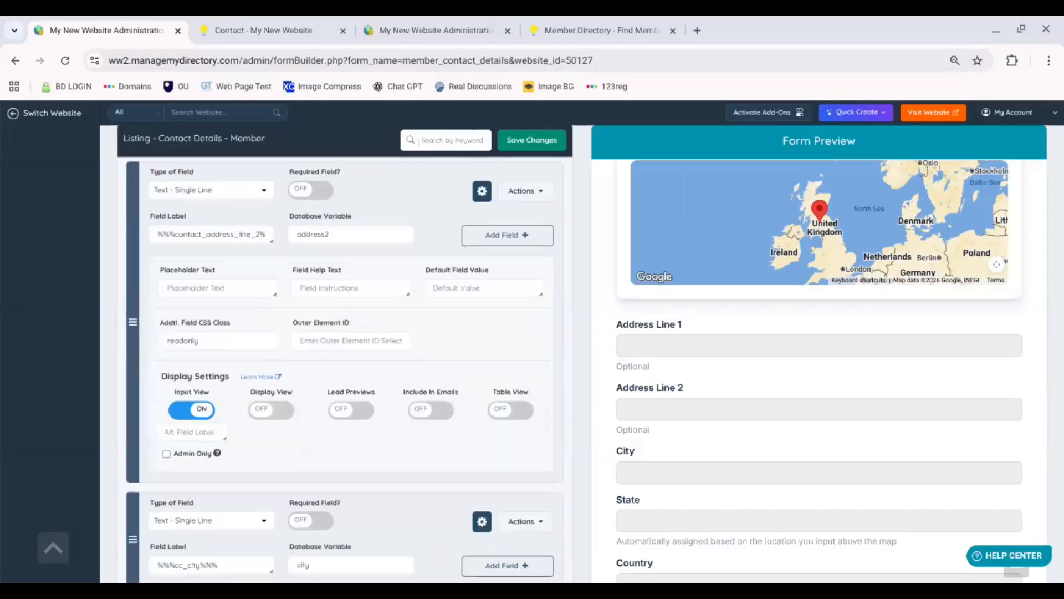
scroll(343, 366, down, 3)
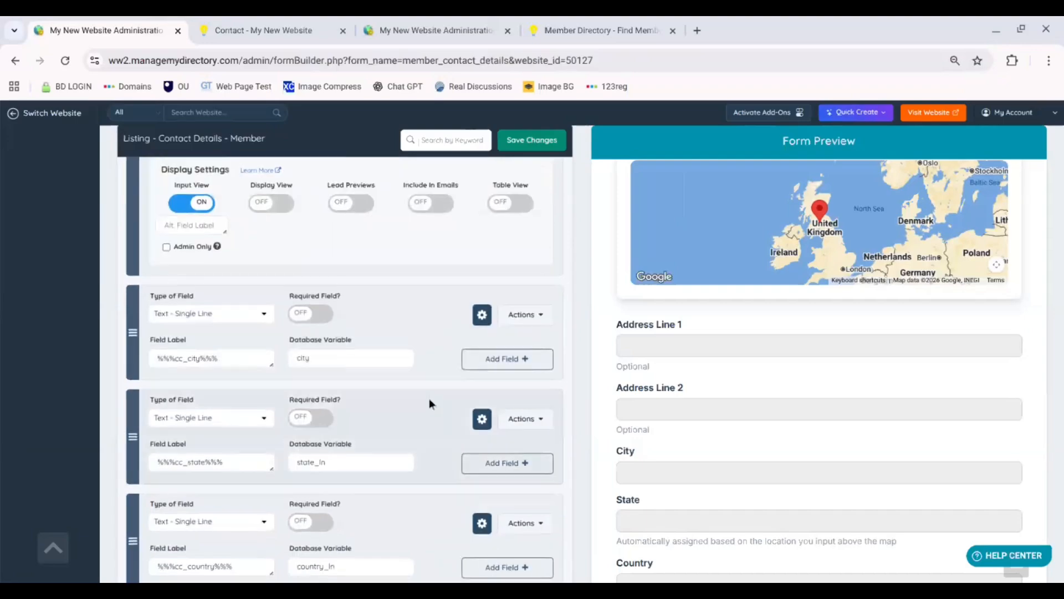
click(483, 316)
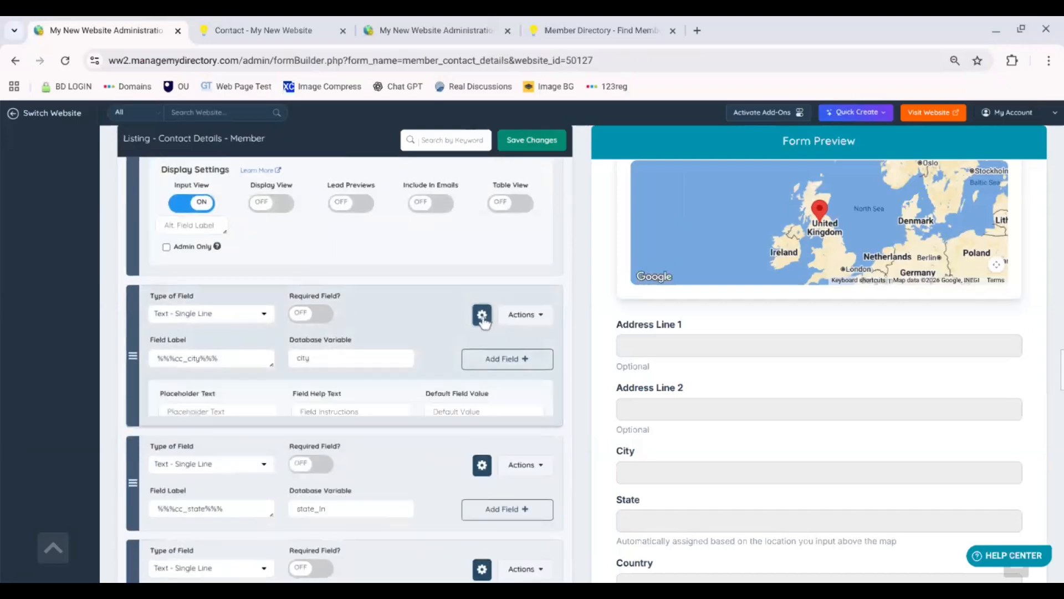
click(219, 465)
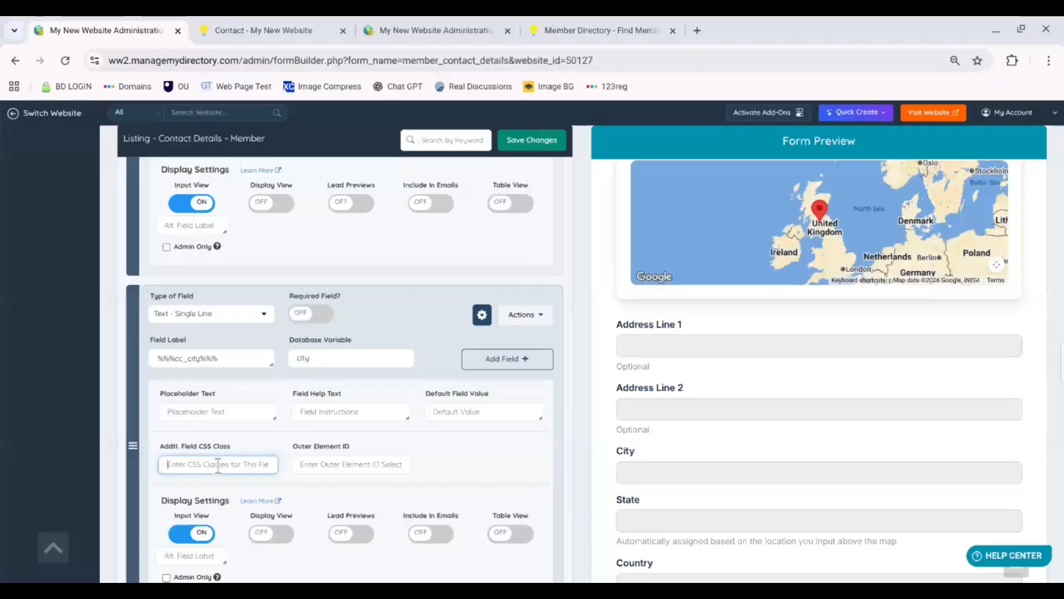
text(readonly)
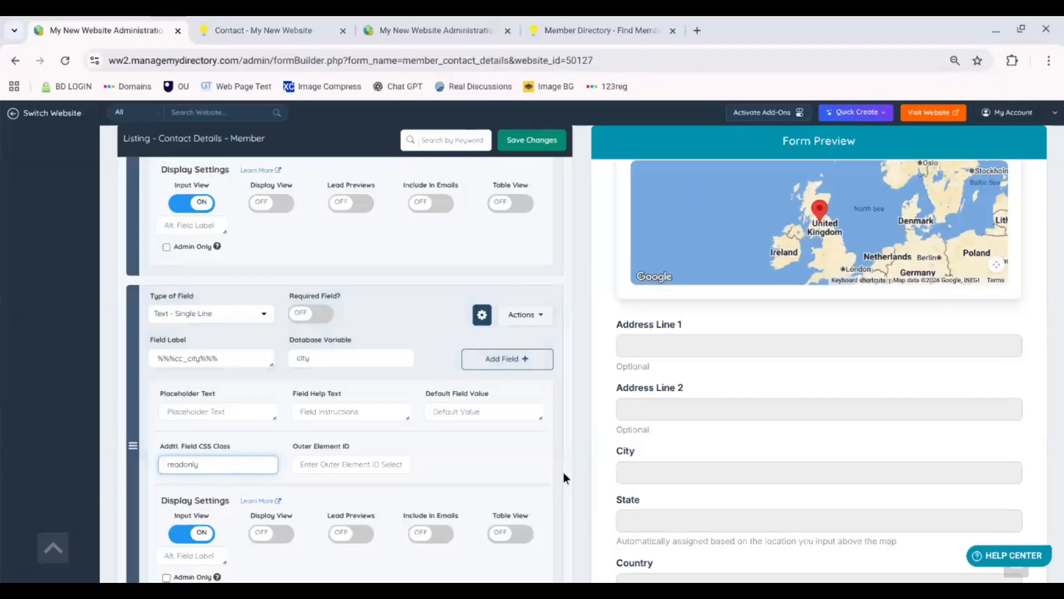
click(563, 473)
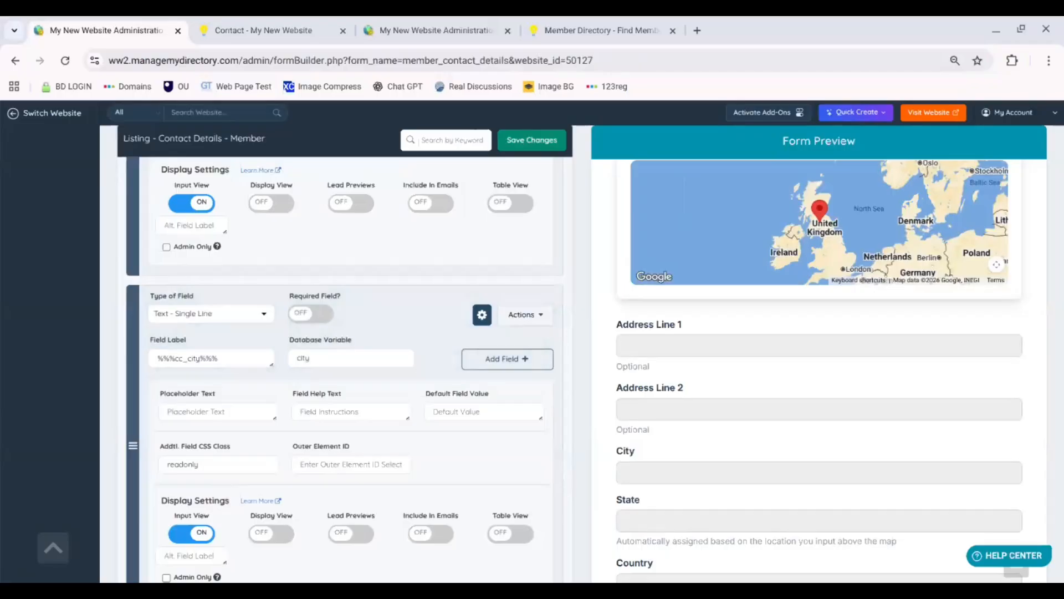
Set the additional CSS class of the state_ln field to "readonly".
scroll(563, 473, down, 3)
scroll(517, 477, down, 4)
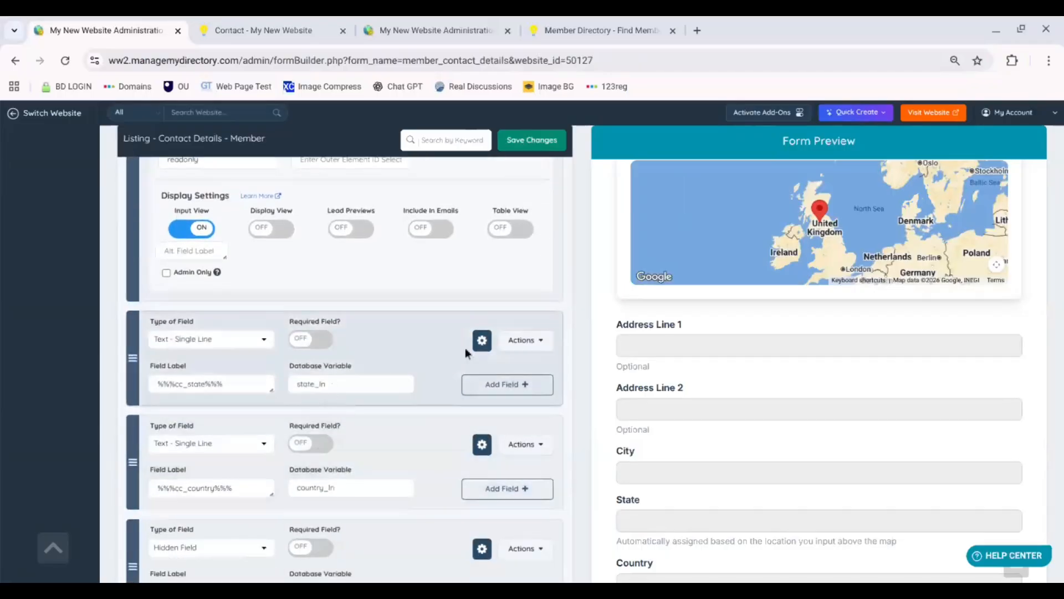
click(482, 340)
click(239, 491)
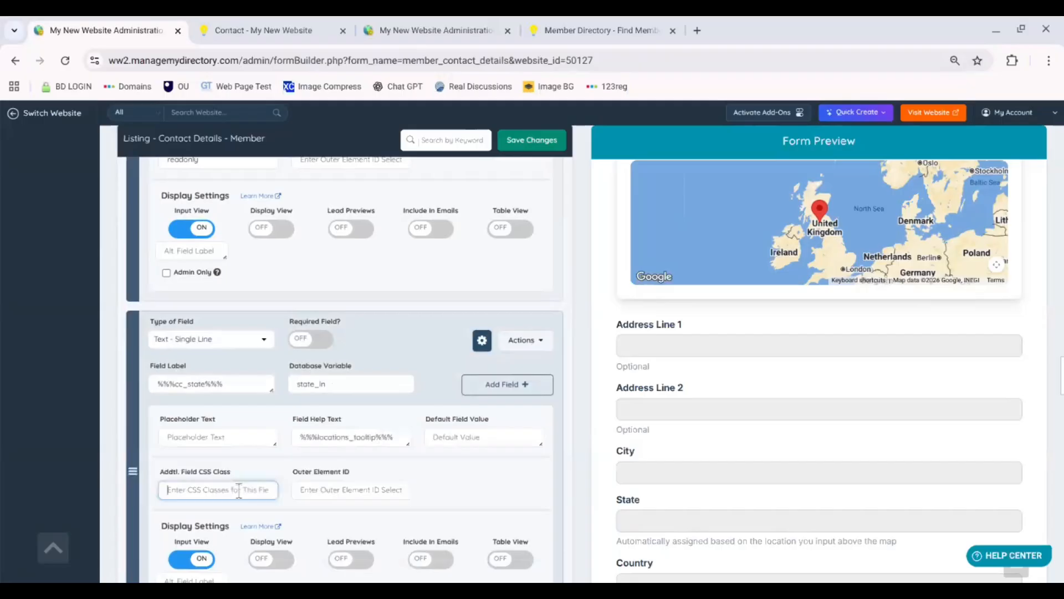
text(readonly)
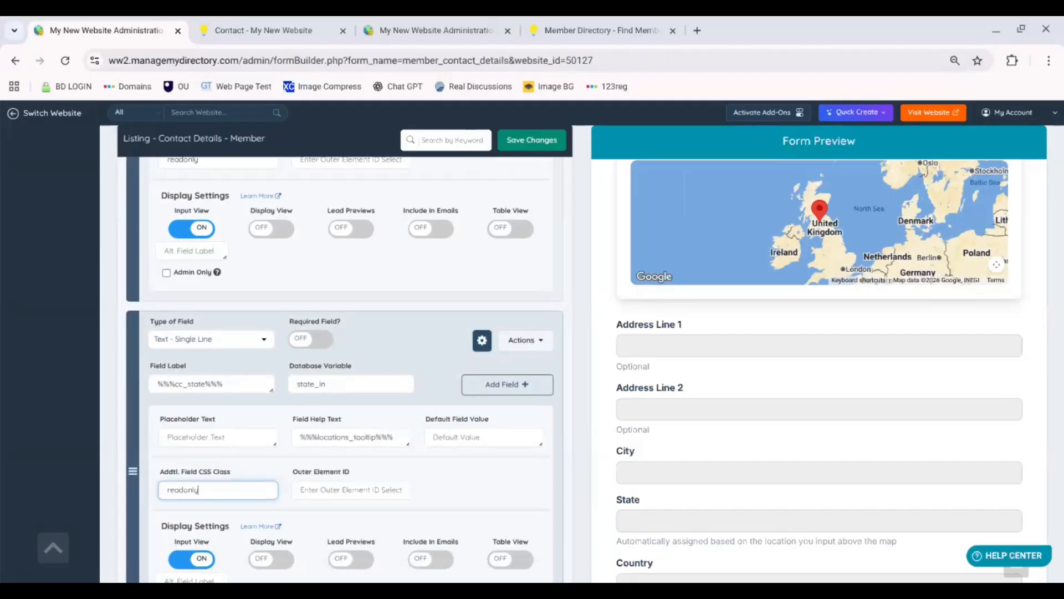
click(570, 446)
Copy the help text "Automatically assigned based on the location you input above the map" under the State field on the member's contact page.
scroll(571, 446, down, 2)
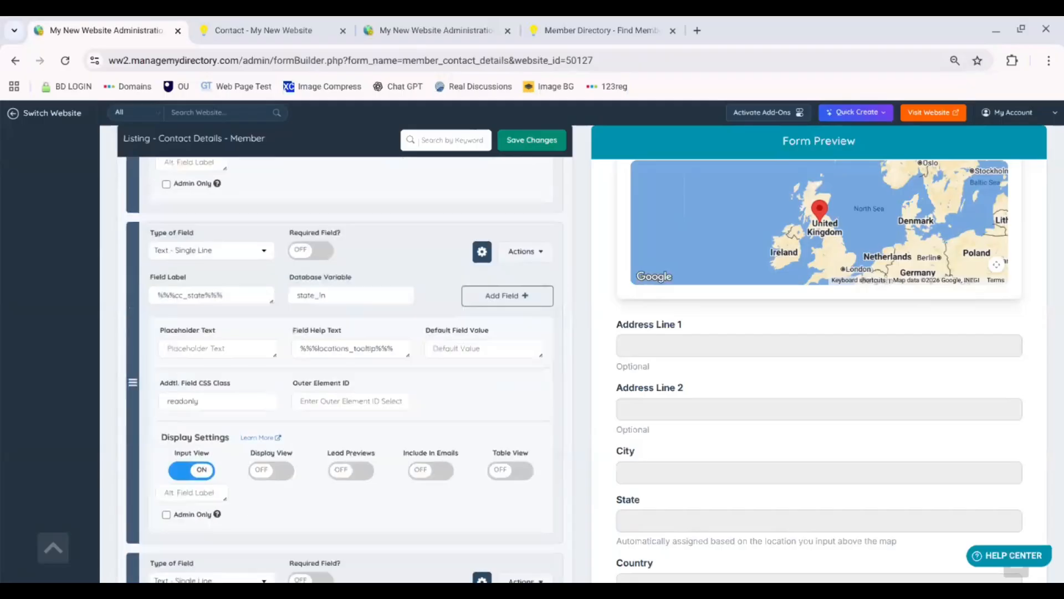
scroll(345, 370, down, 6)
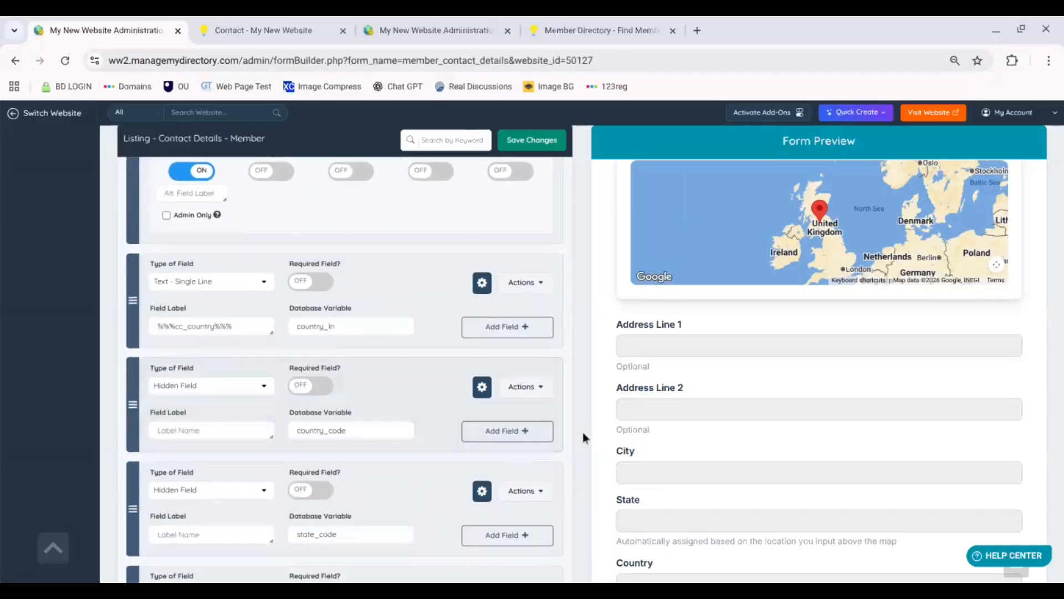
scroll(546, 430, down, 1)
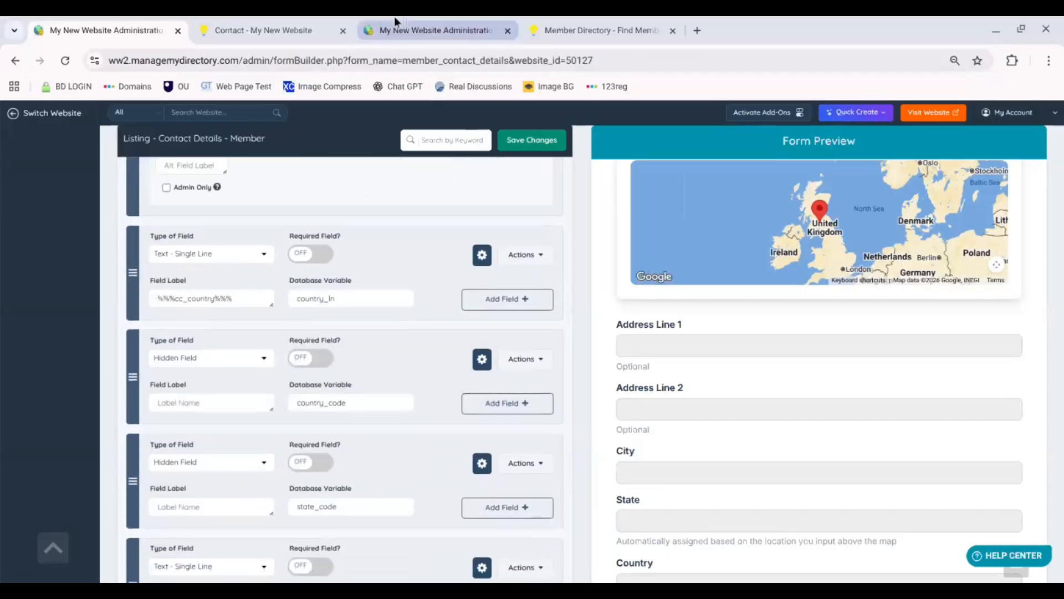
click(227, 22)
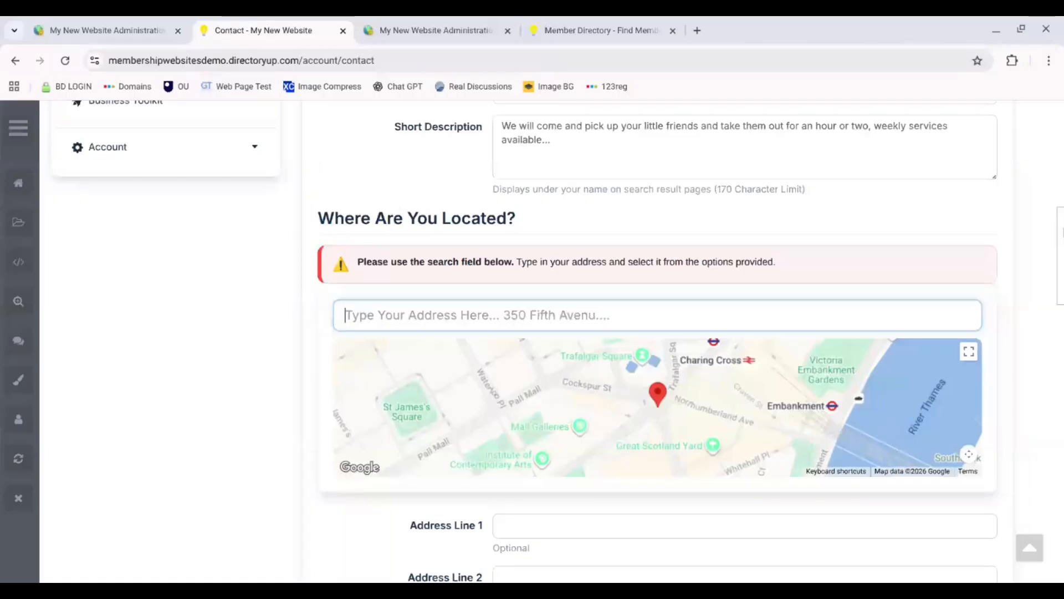
scroll(657, 333, down, 4)
scroll(517, 393, down, 2)
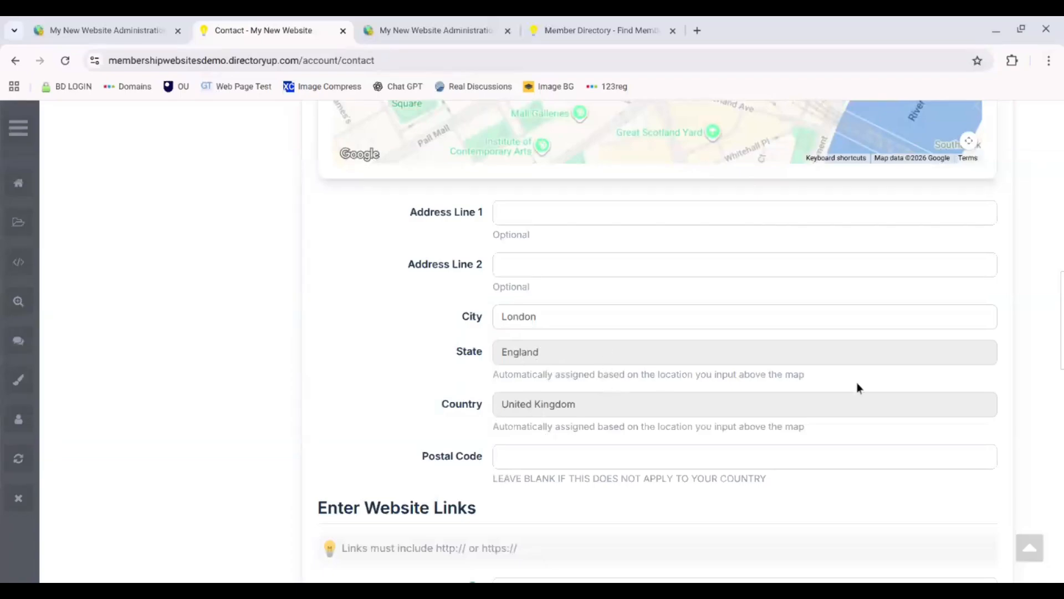
drag(755, 378, 482, 376)
key(ctrl+c)
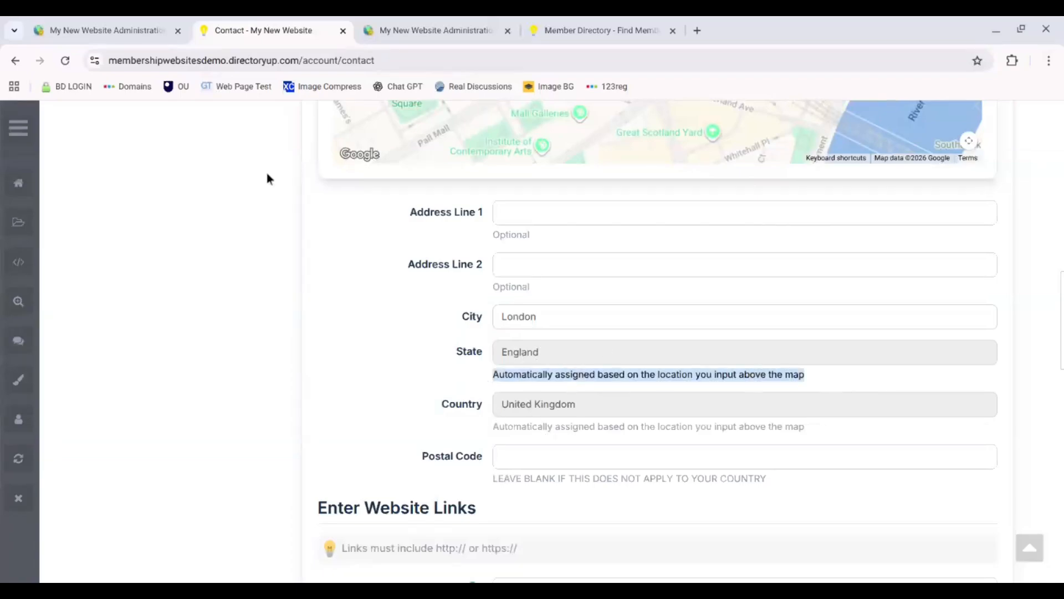
Return to the form builder and add the CSS class "readonly" to the zip_code field.
click(123, 22)
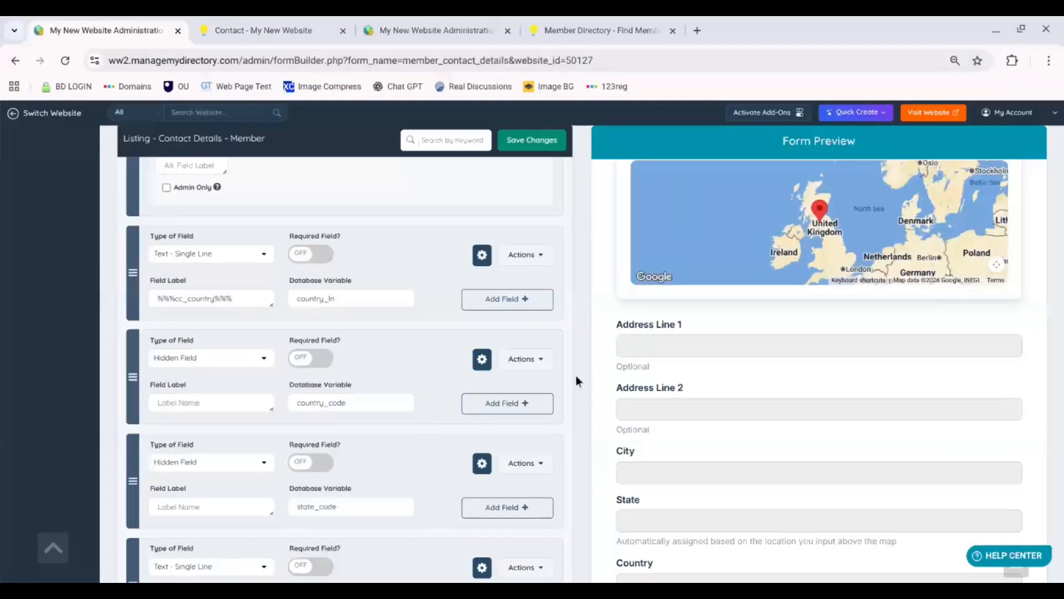
scroll(576, 374, down, 2)
scroll(576, 375, down, 2)
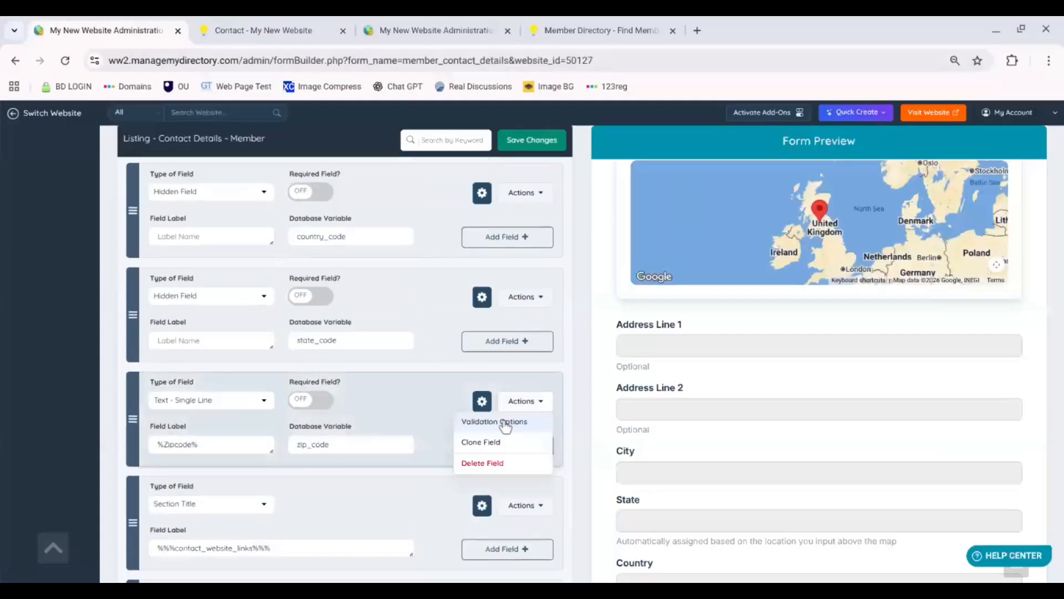
click(482, 402)
click(232, 493)
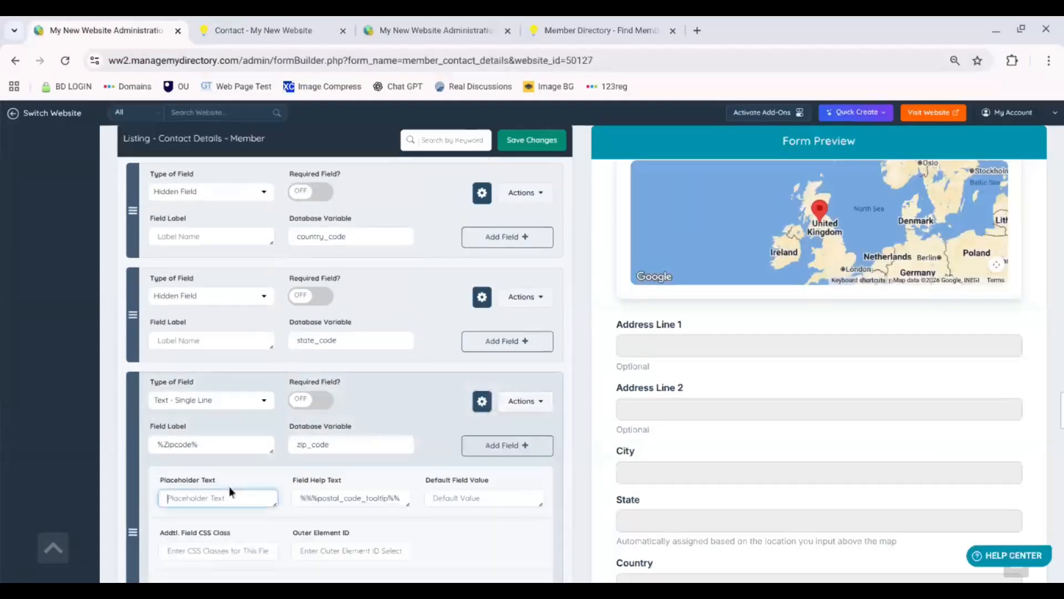
click(217, 551)
text(readonly)
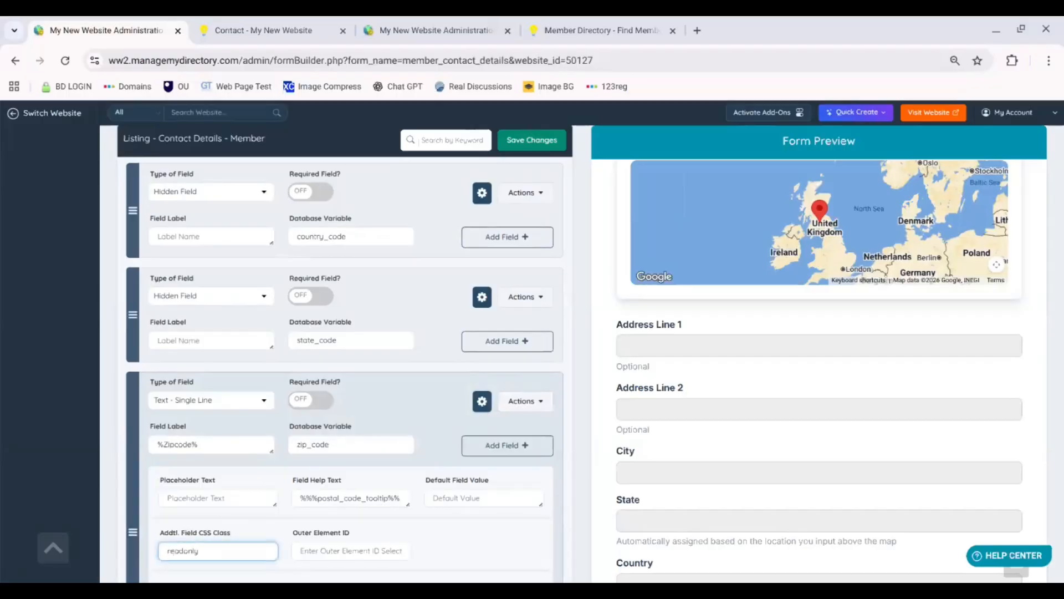
click(571, 410)
Copy the State field's help text from the member's contact page again and return to the form builder.
scroll(571, 411, up, 5)
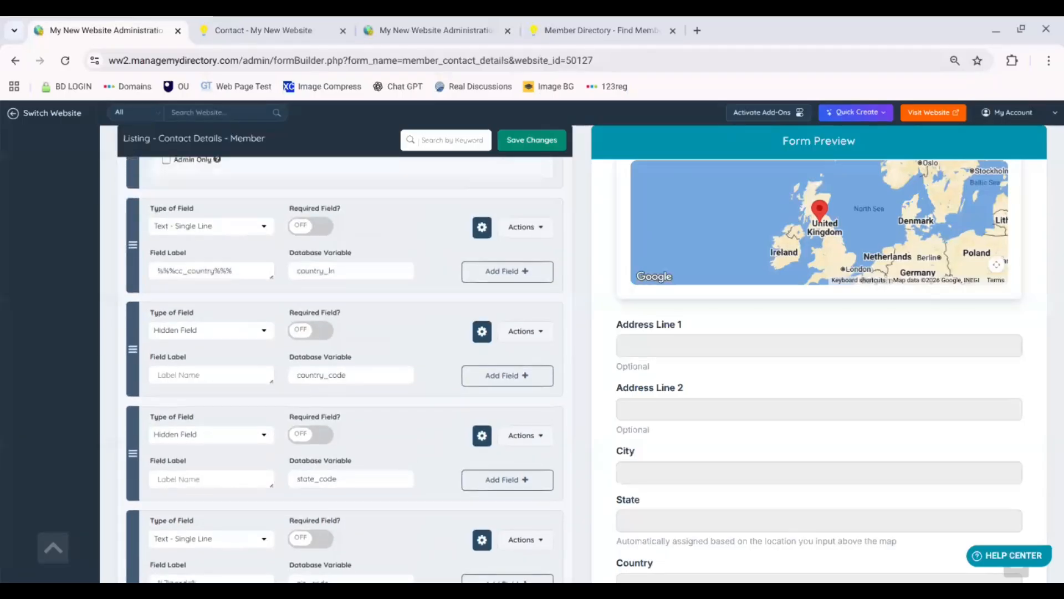
click(257, 31)
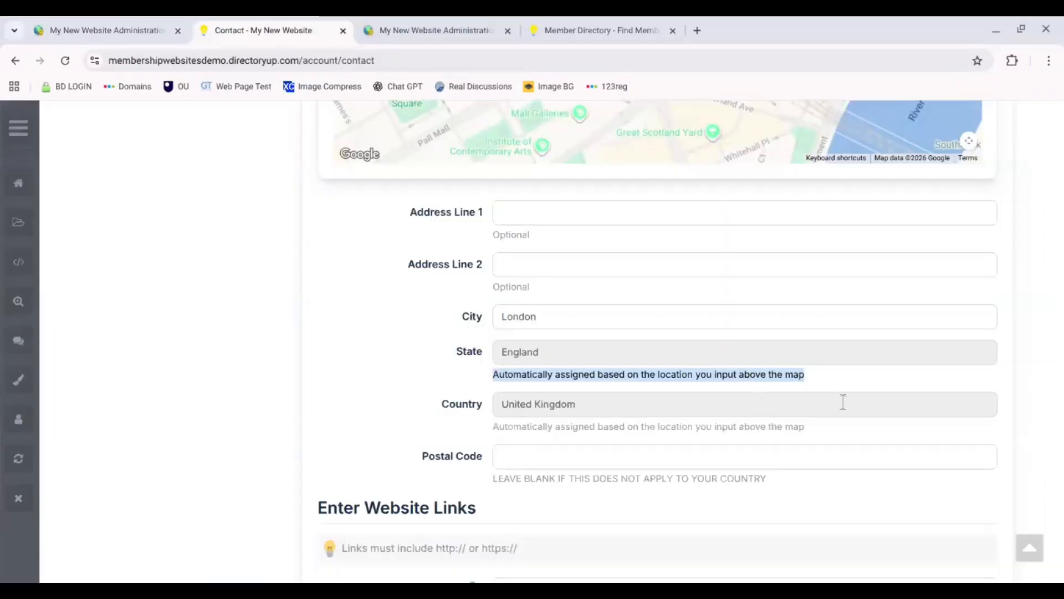
drag(826, 383, 534, 375)
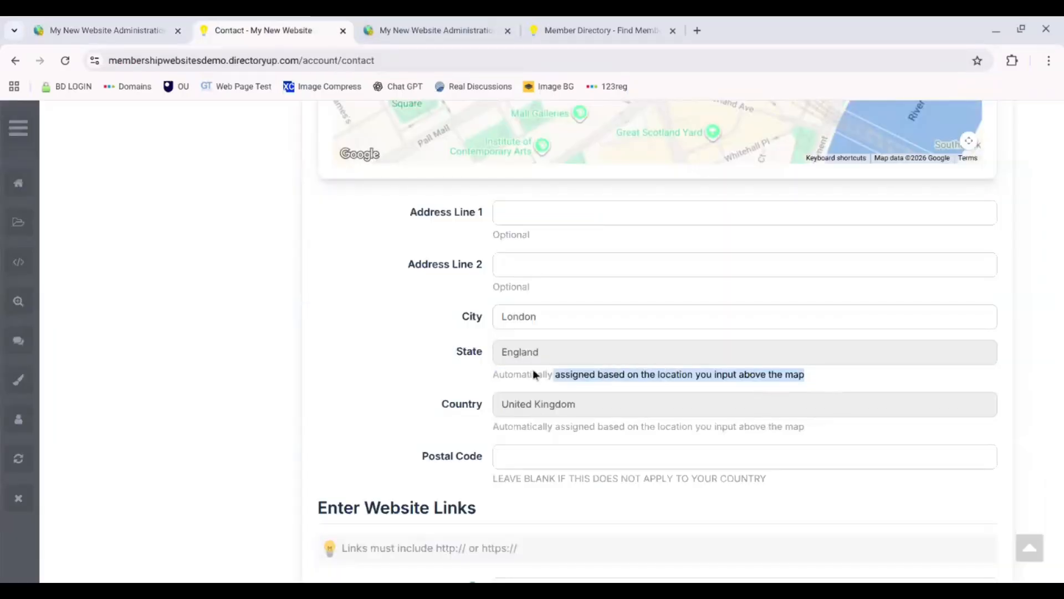
click(479, 375)
click(90, 22)
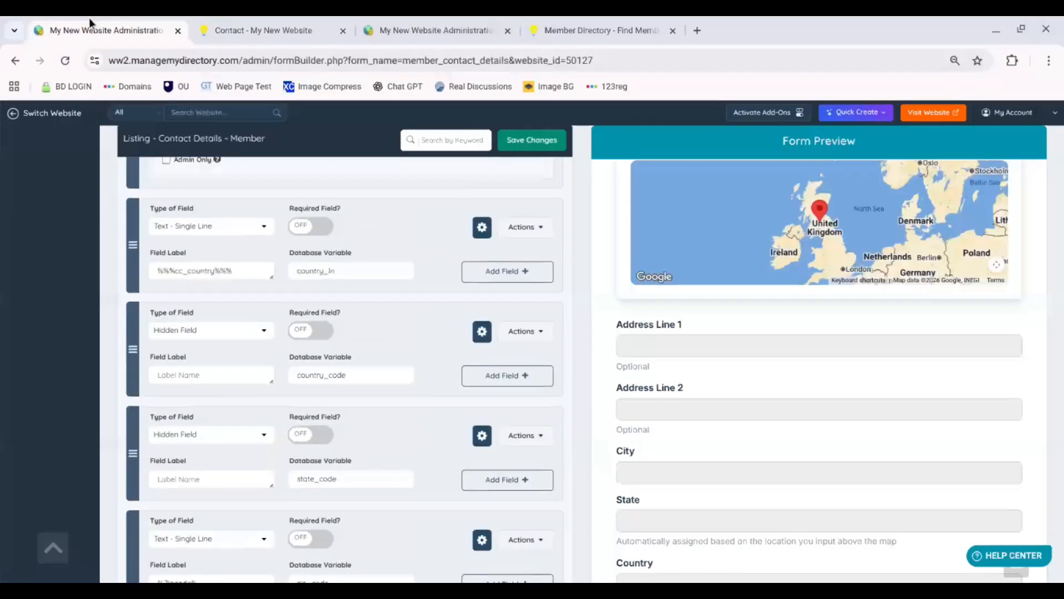
Set the address1 field's help text to "Automatically assigned based on the location you input above the map".
scroll(344, 366, up, 4)
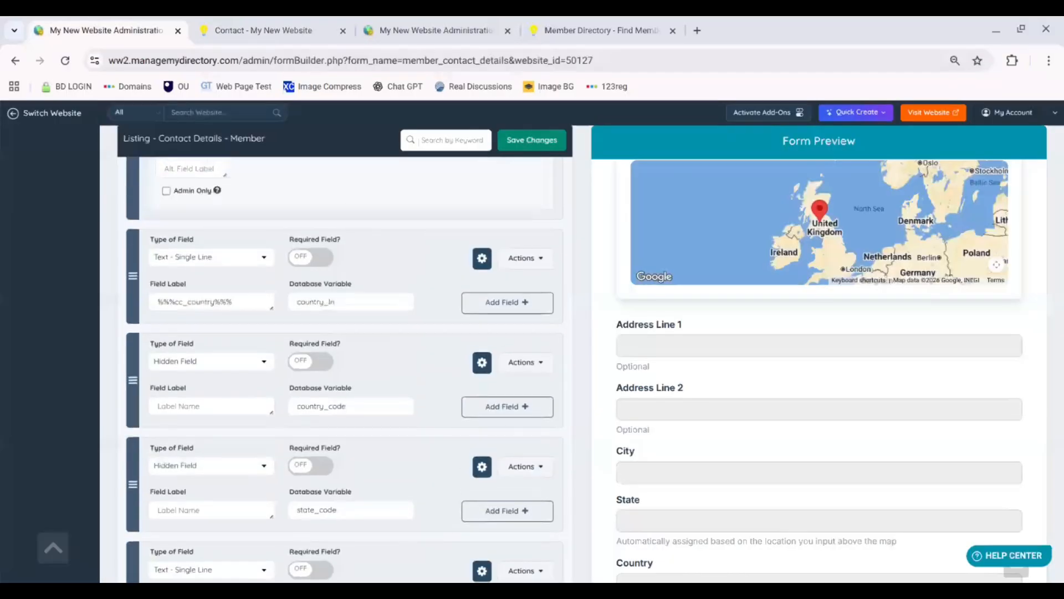
scroll(343, 366, up, 3)
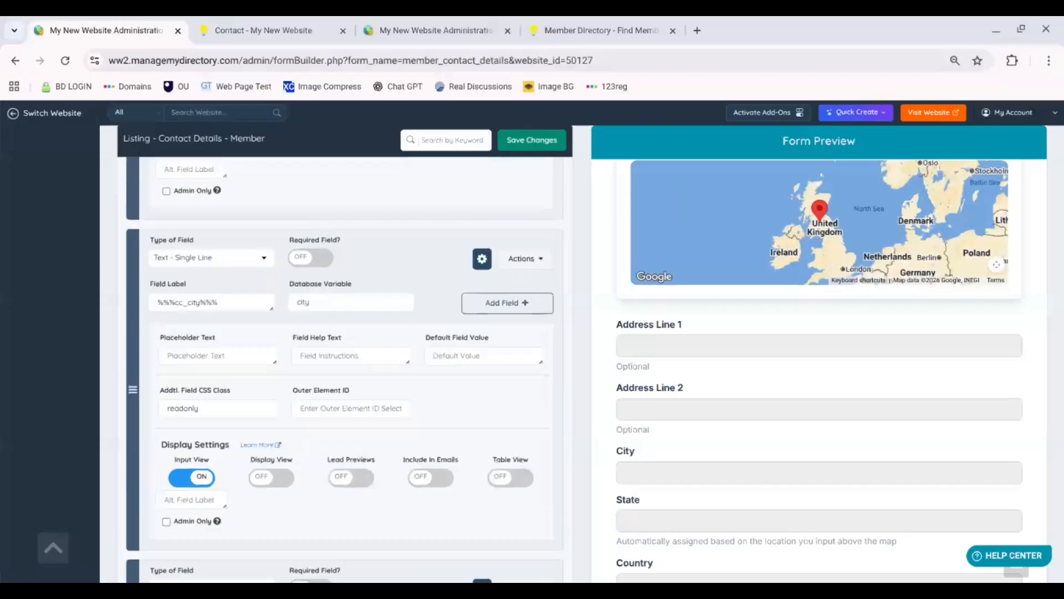
scroll(344, 366, up, 6)
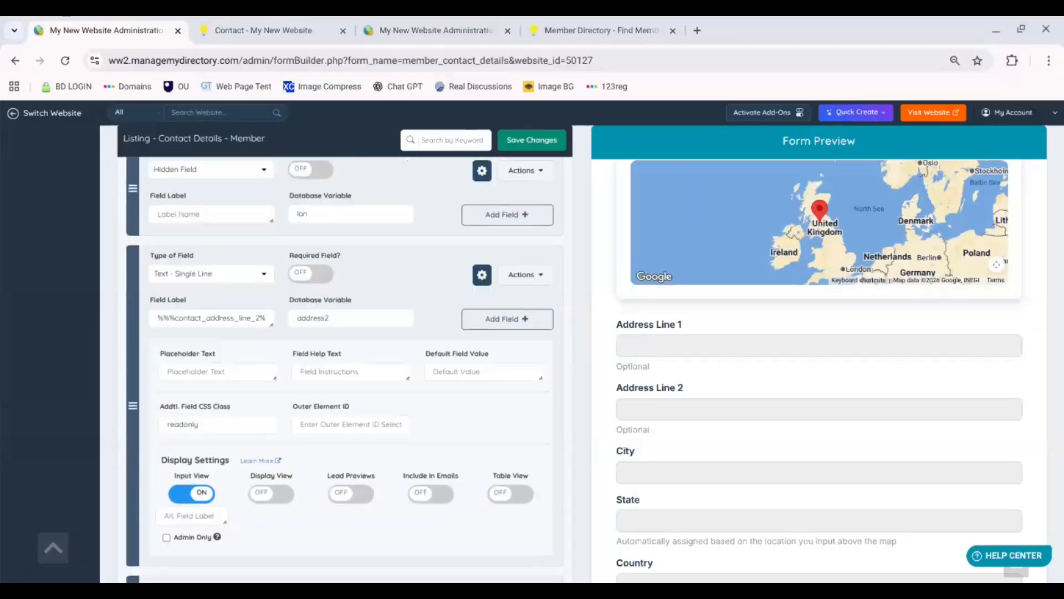
scroll(514, 373, up, 5)
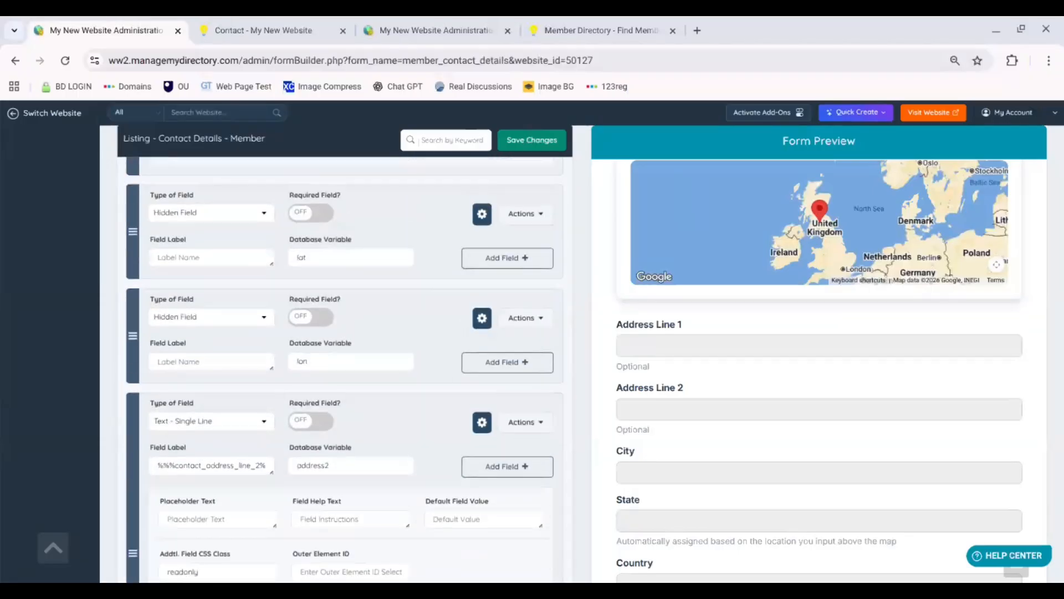
scroll(343, 366, up, 5)
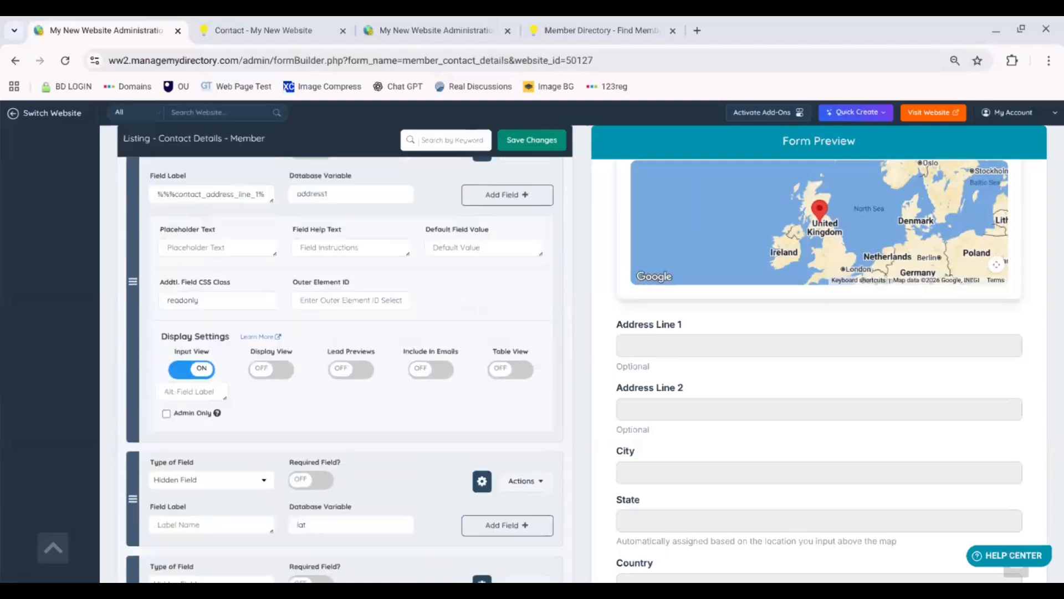
click(316, 319)
key(ctrl+v)
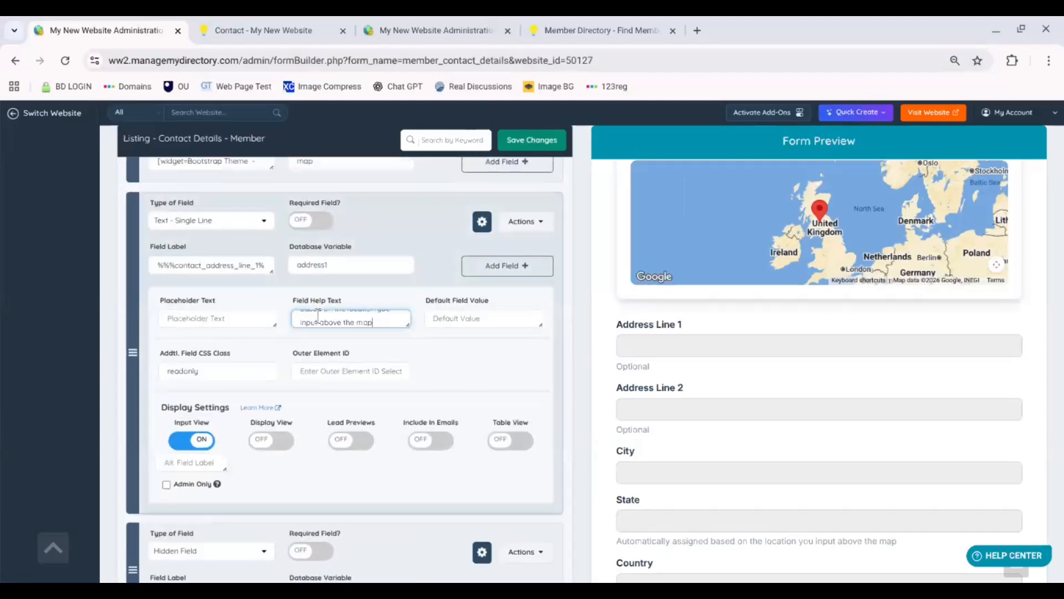
Give the address2 field the same help text, "Automatically assigned based on the location you input above the map".
scroll(584, 436, down, 7)
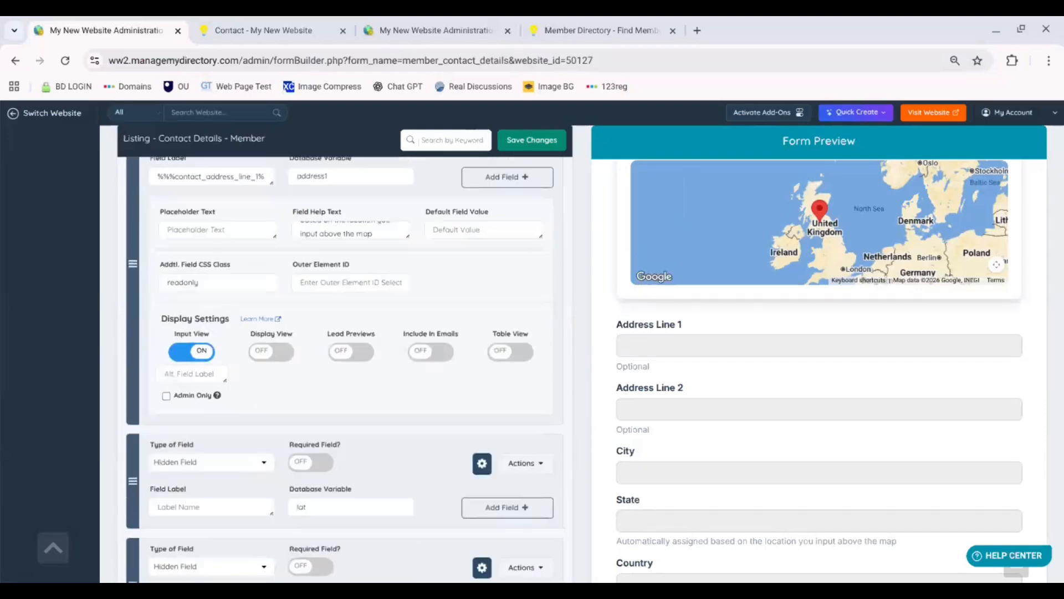
scroll(333, 388, down, 2)
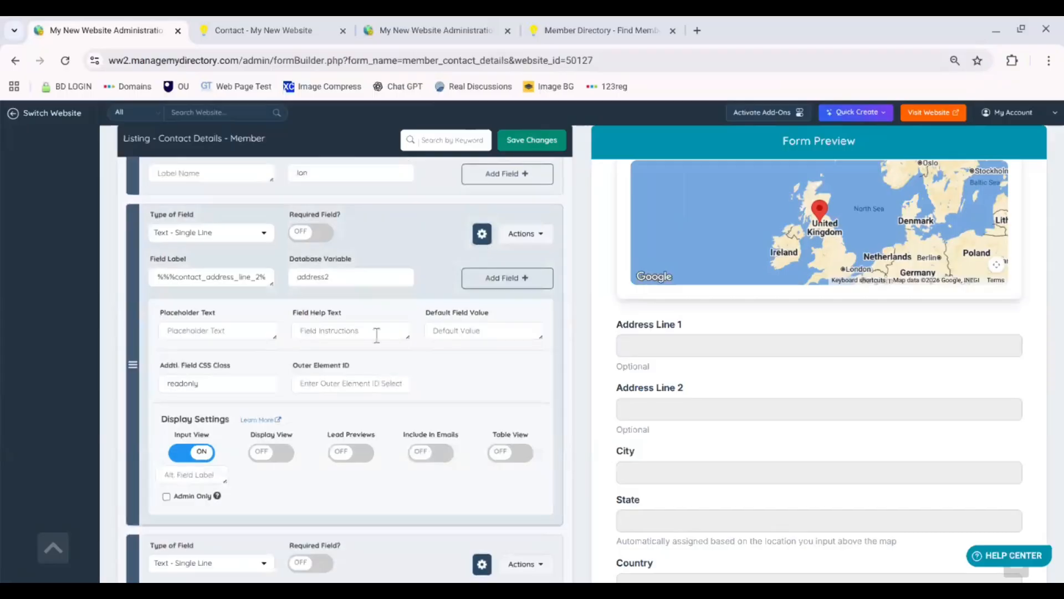
click(332, 333)
key(ctrl+v)
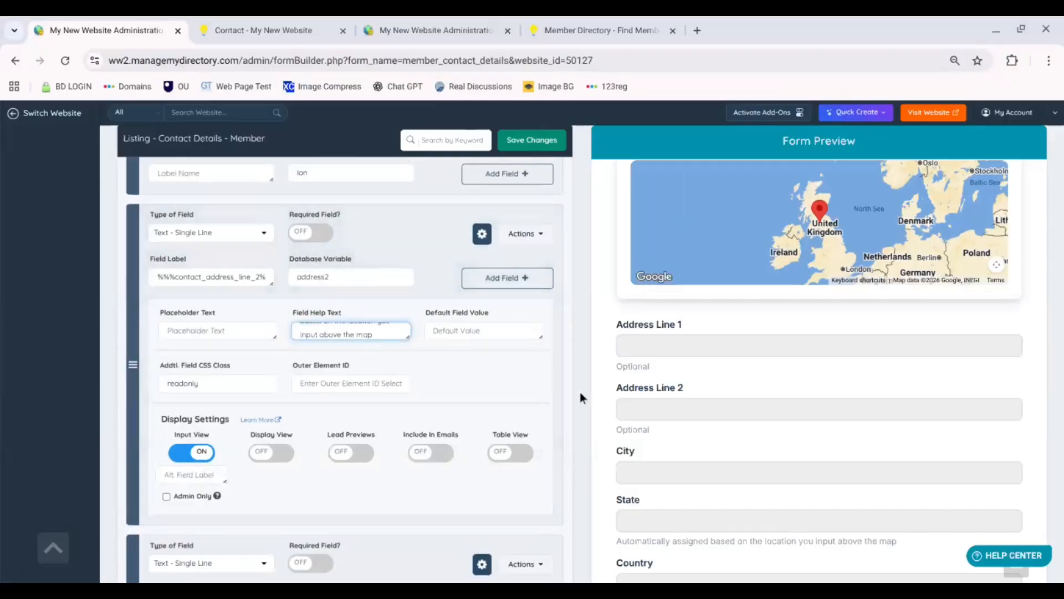
Add the help text "Automatically assigned based on the location you input above the map" to the city field.
scroll(580, 392, down, 1)
scroll(389, 361, down, 5)
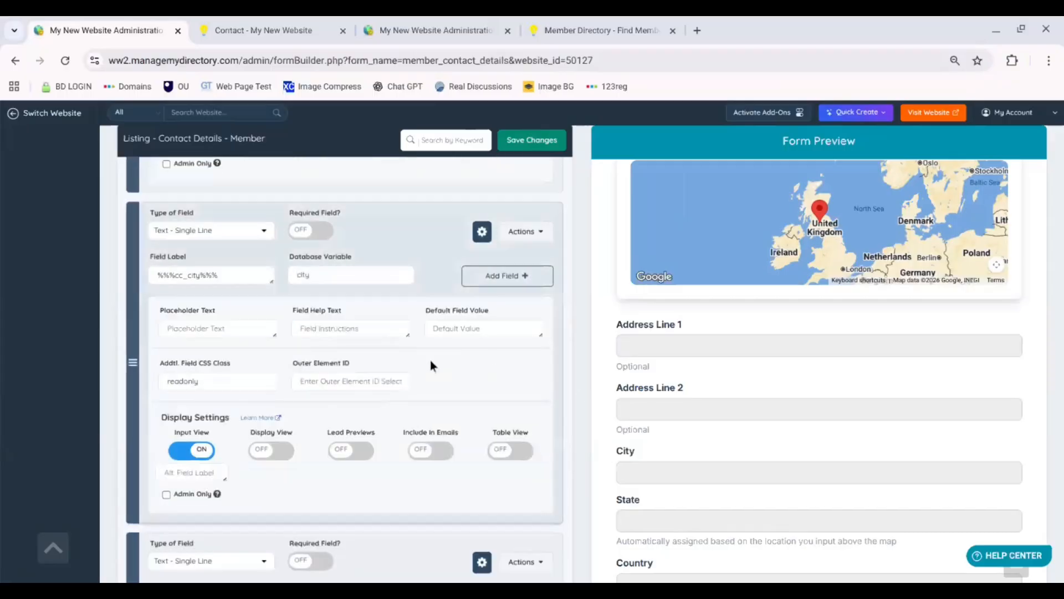
click(317, 328)
key(ctrl+v)
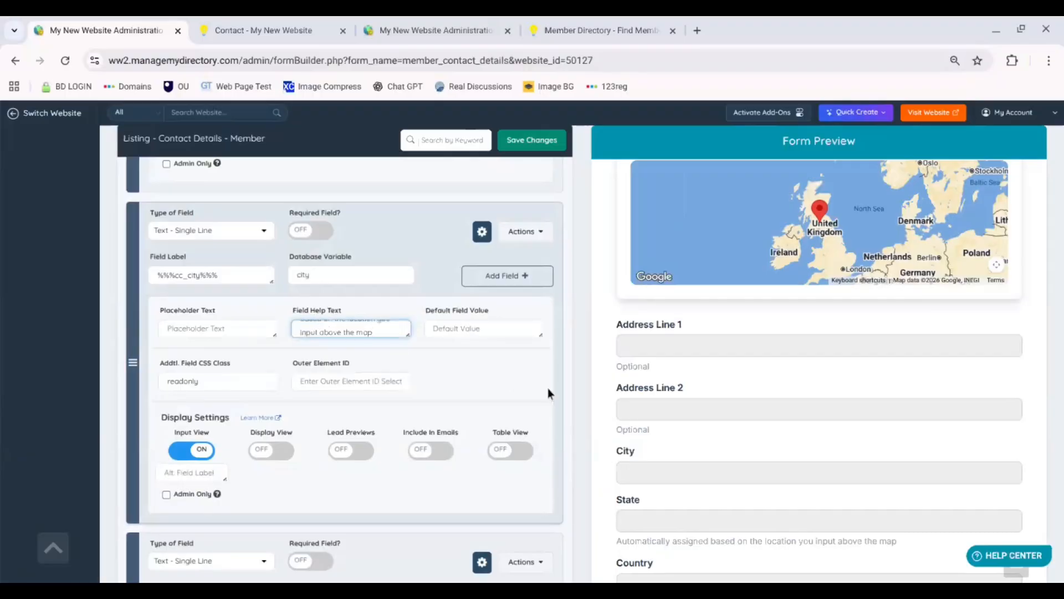
Replace the zip_code field's help text with "Automatically assigned based on the location you input above the map" and save the form.
scroll(548, 388, down, 1)
scroll(175, 294, down, 6)
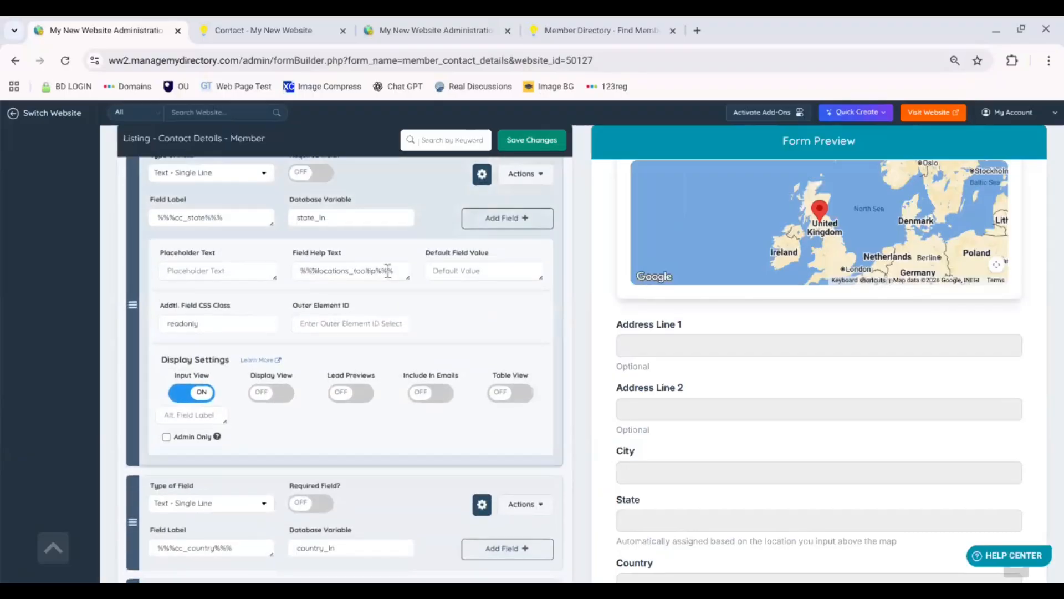
scroll(521, 364, down, 6)
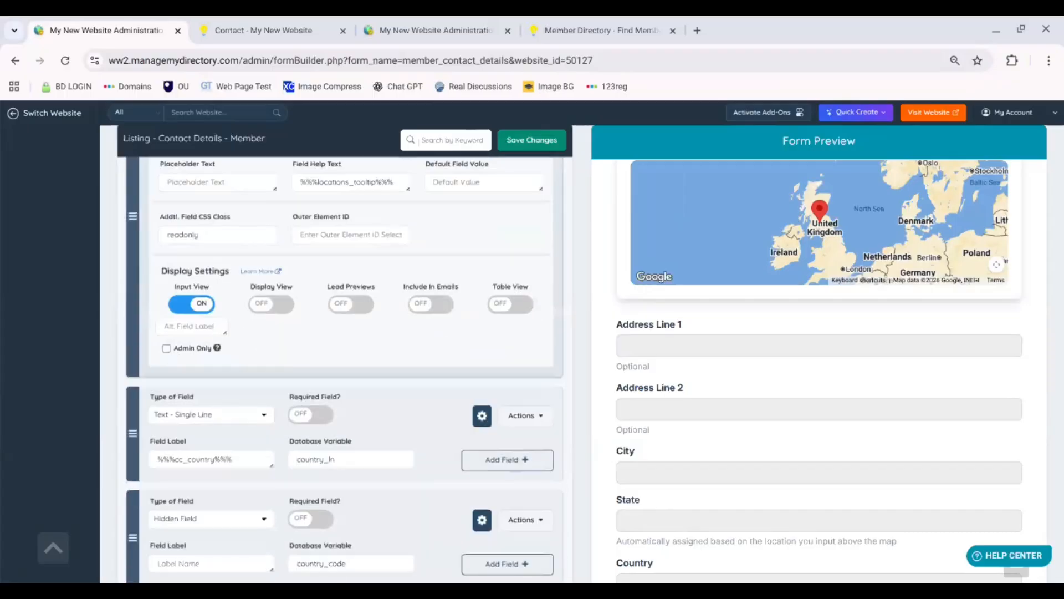
scroll(343, 369, down, 4)
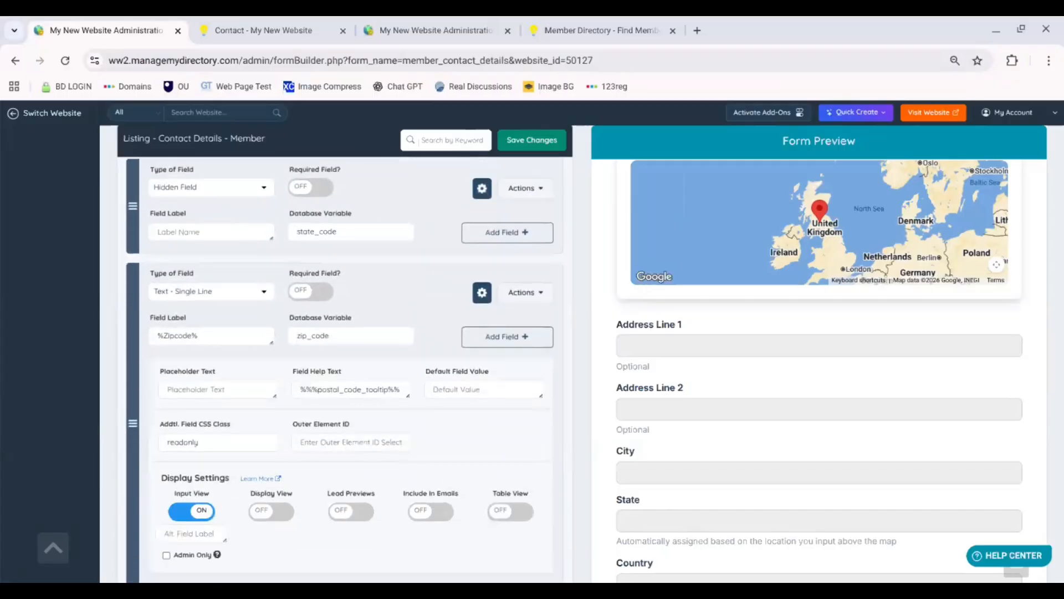
drag(294, 331, 395, 345)
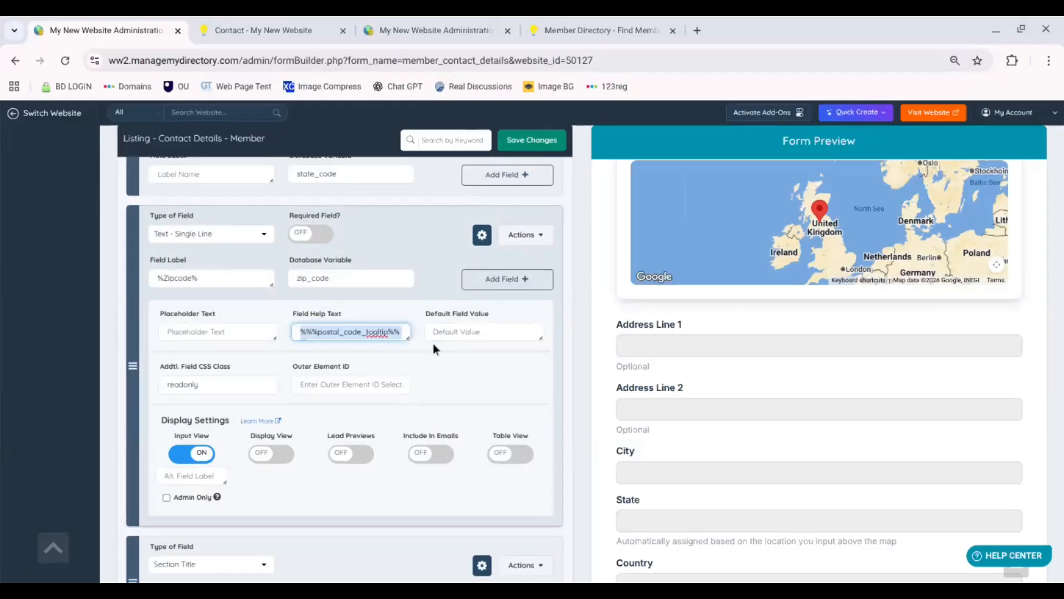
key(BackSpace)
text(Automatically assigned based on the location you input above the map)
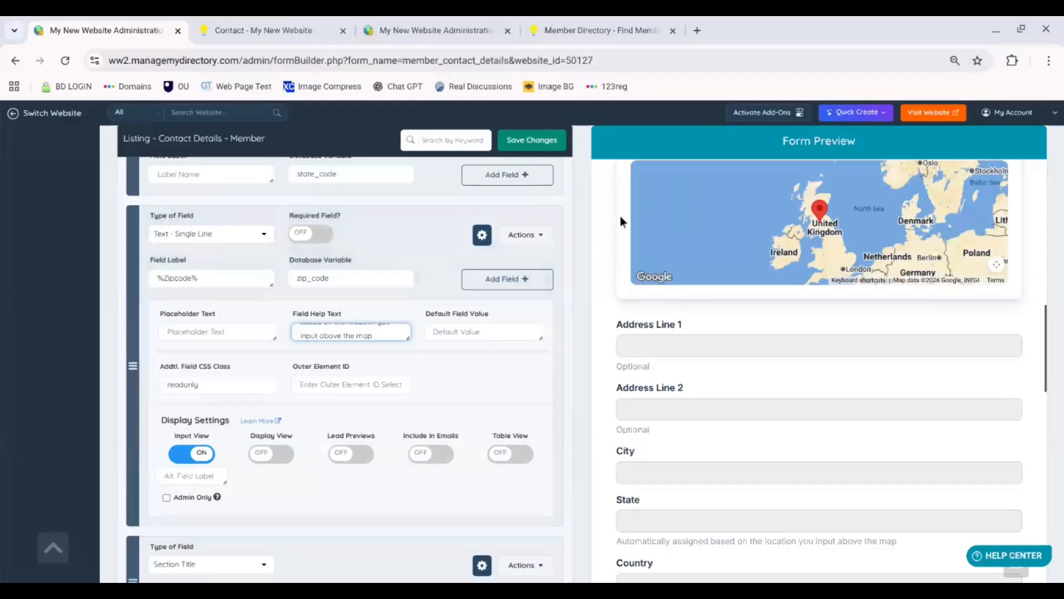
click(532, 140)
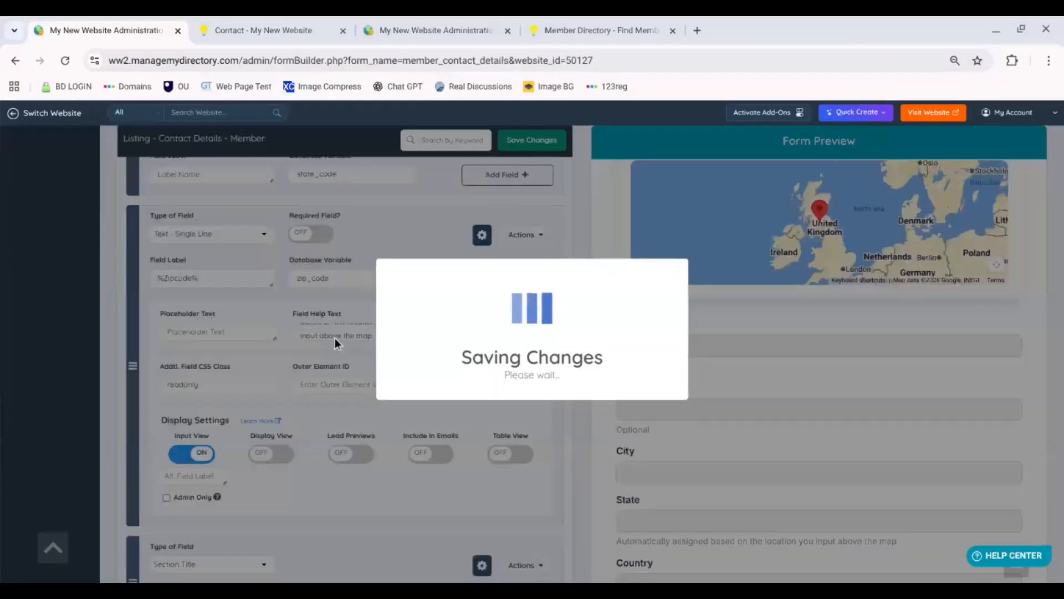
Reload the member's contact page and examine the address fields and their help texts, from Address Line 1 to Postal Code.
click(278, 16)
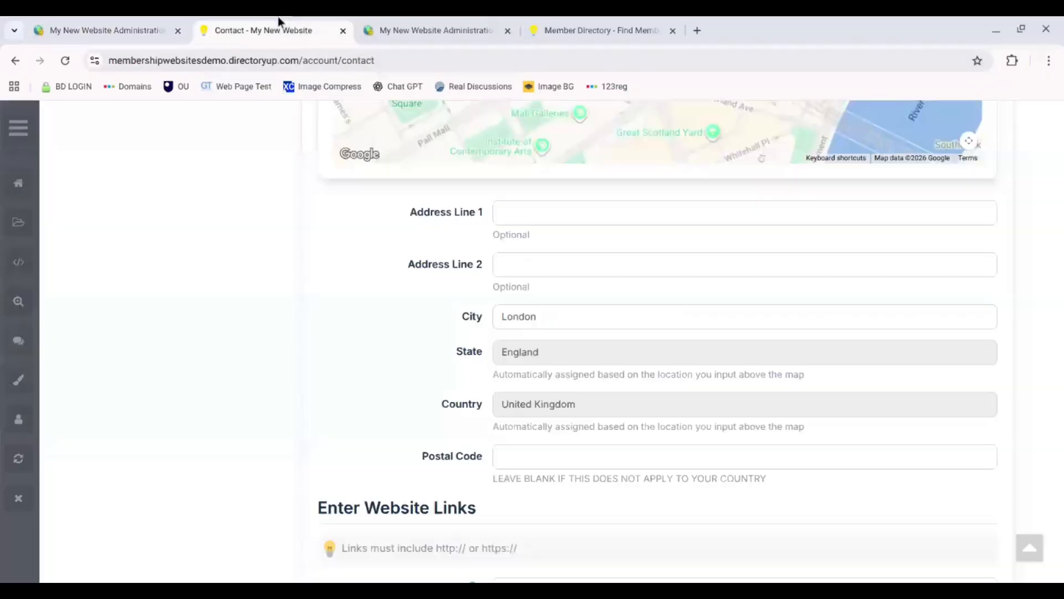
click(65, 60)
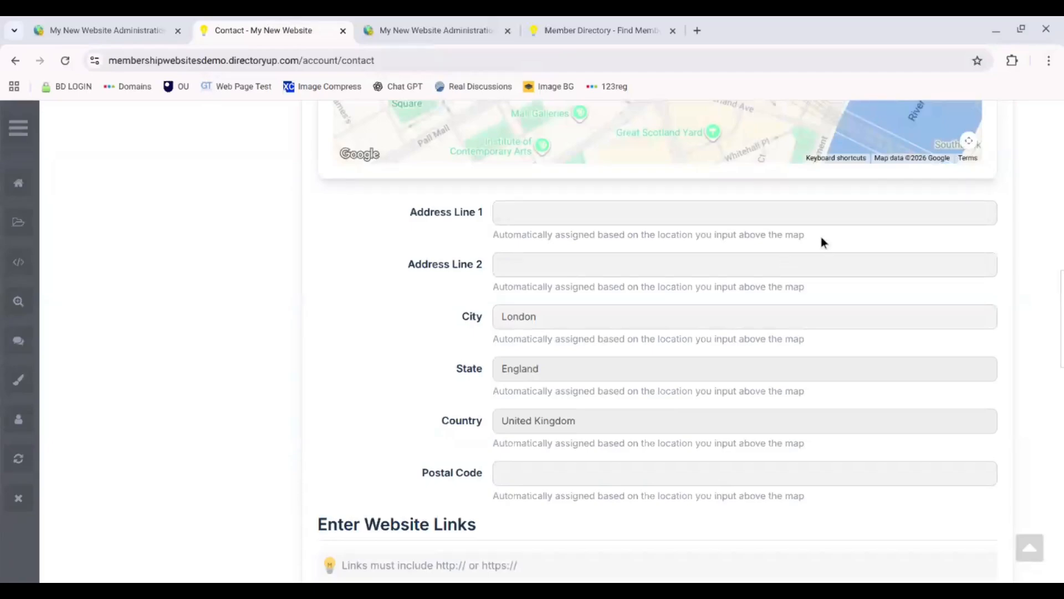
drag(821, 237, 498, 239)
drag(809, 288, 505, 293)
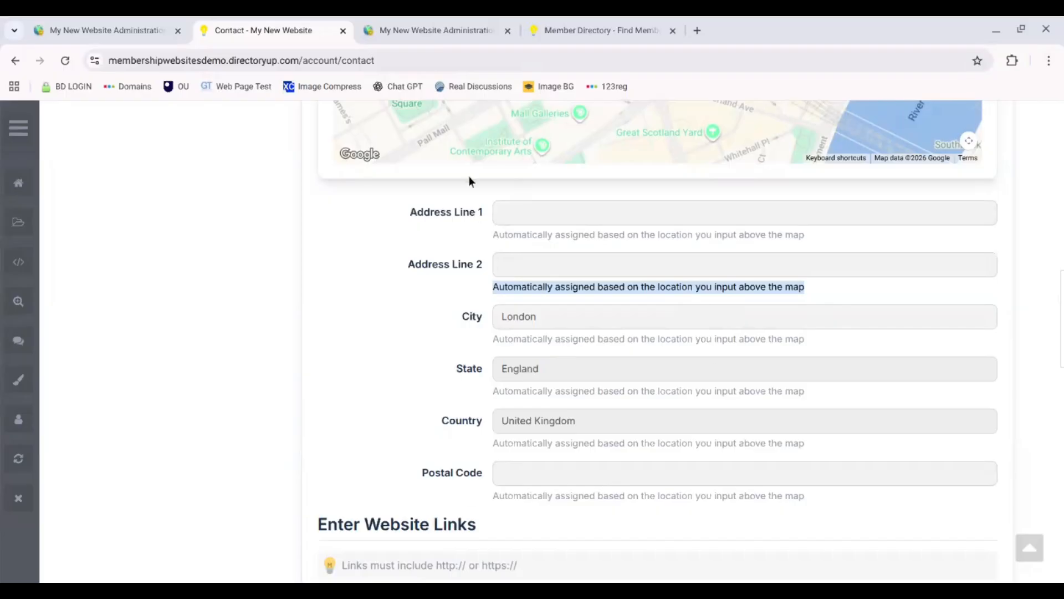
click(483, 473)
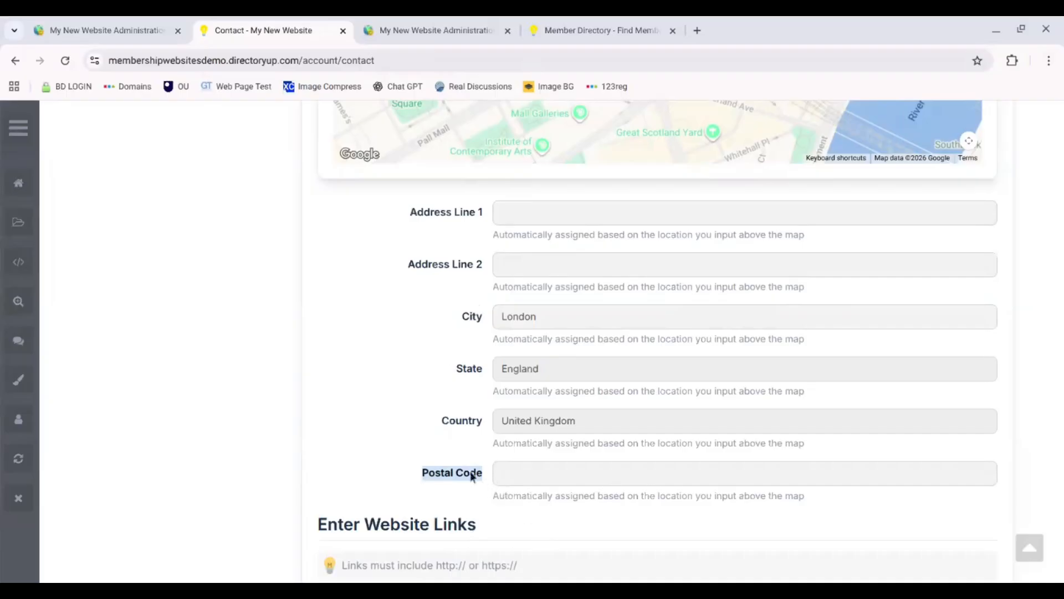
Return to the form builder, make the zip_code field required and save the form.
click(131, 27)
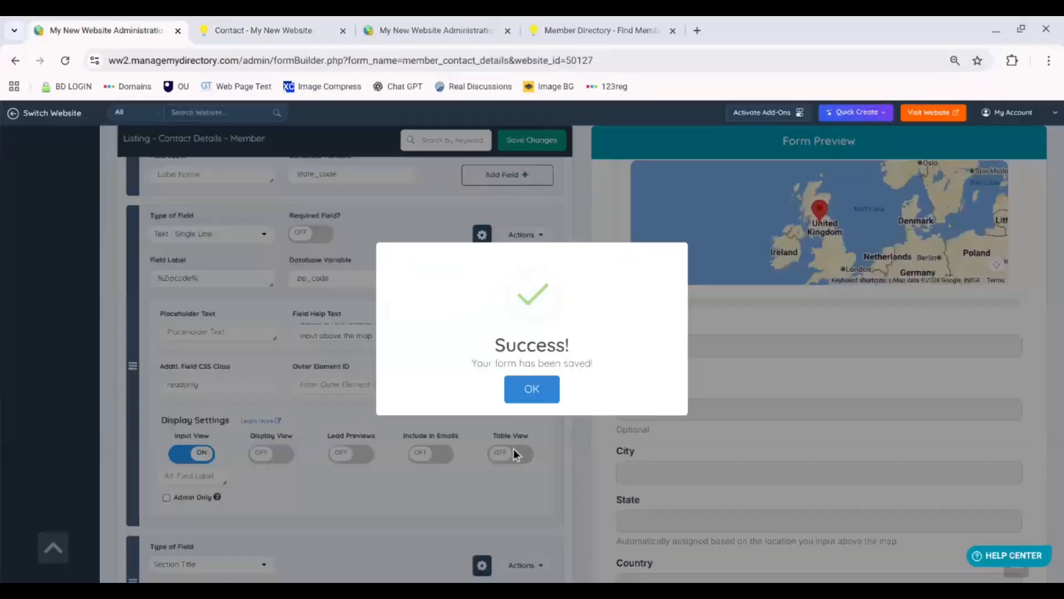
click(531, 391)
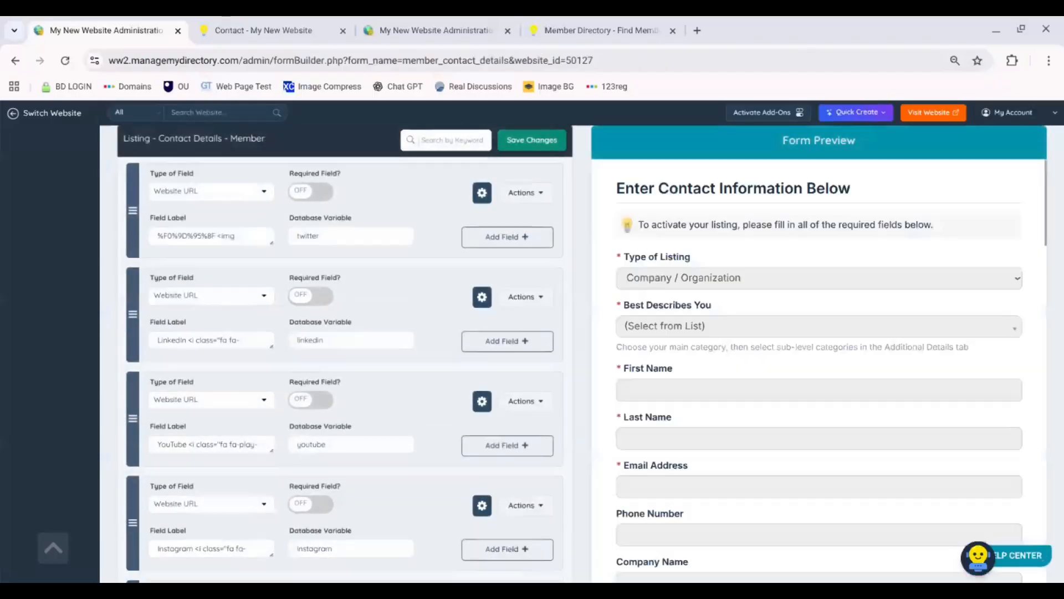
scroll(344, 366, up, 9)
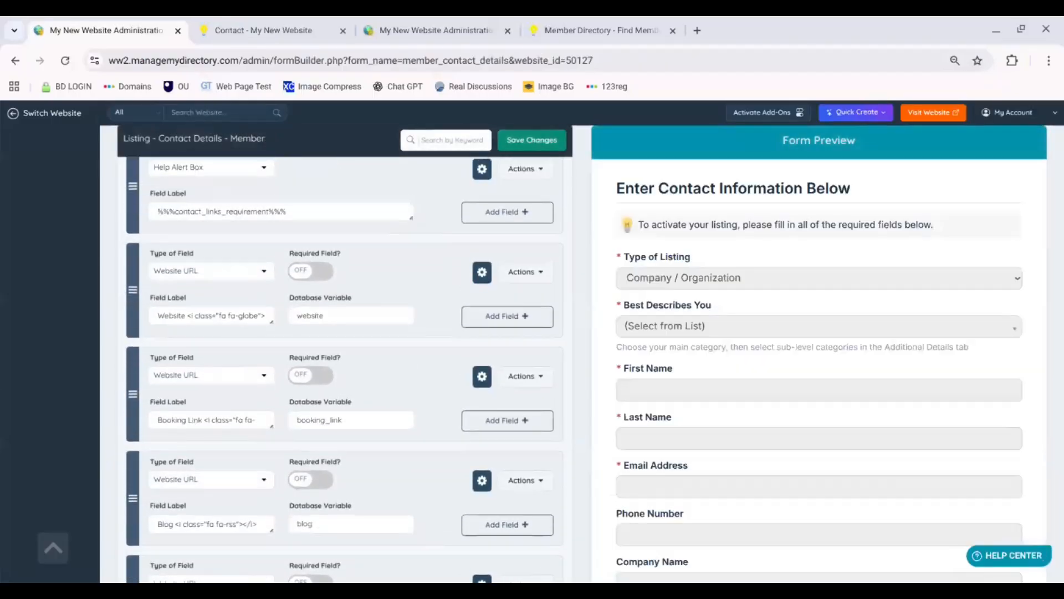
scroll(344, 365, up, 5)
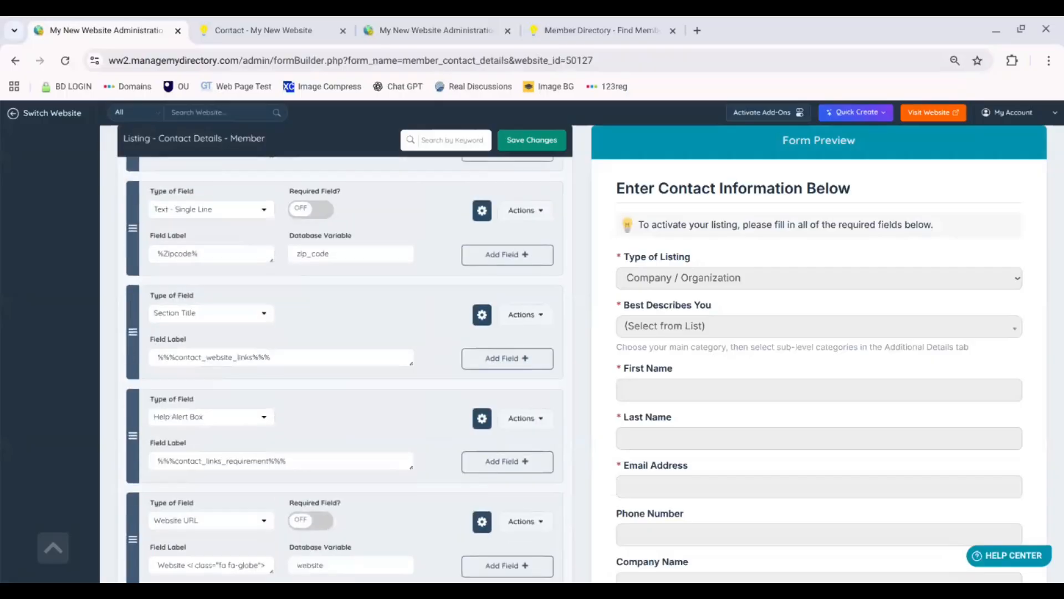
scroll(344, 366, up, 2)
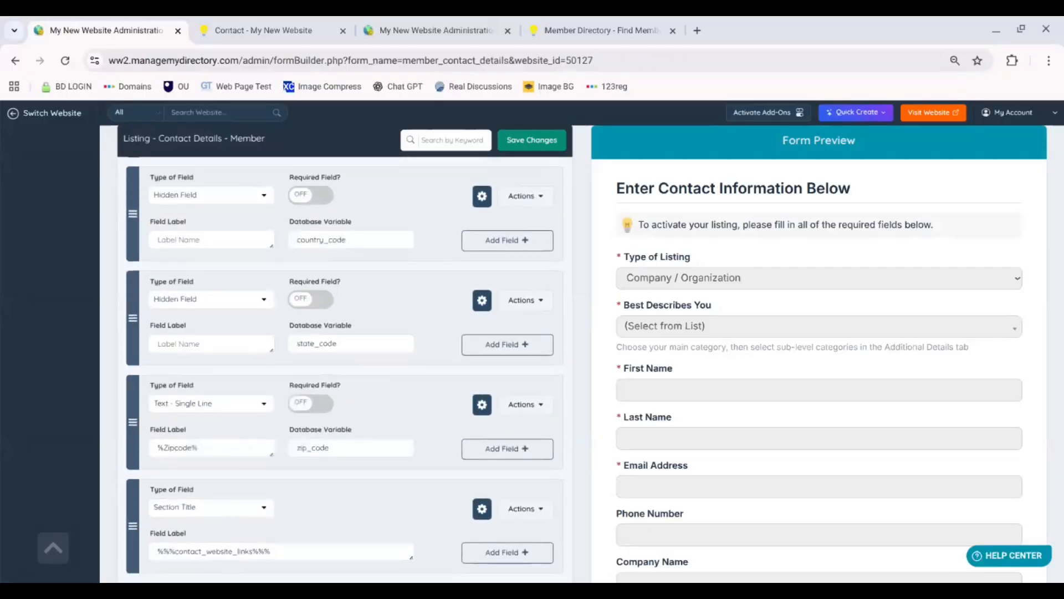
click(316, 404)
click(537, 151)
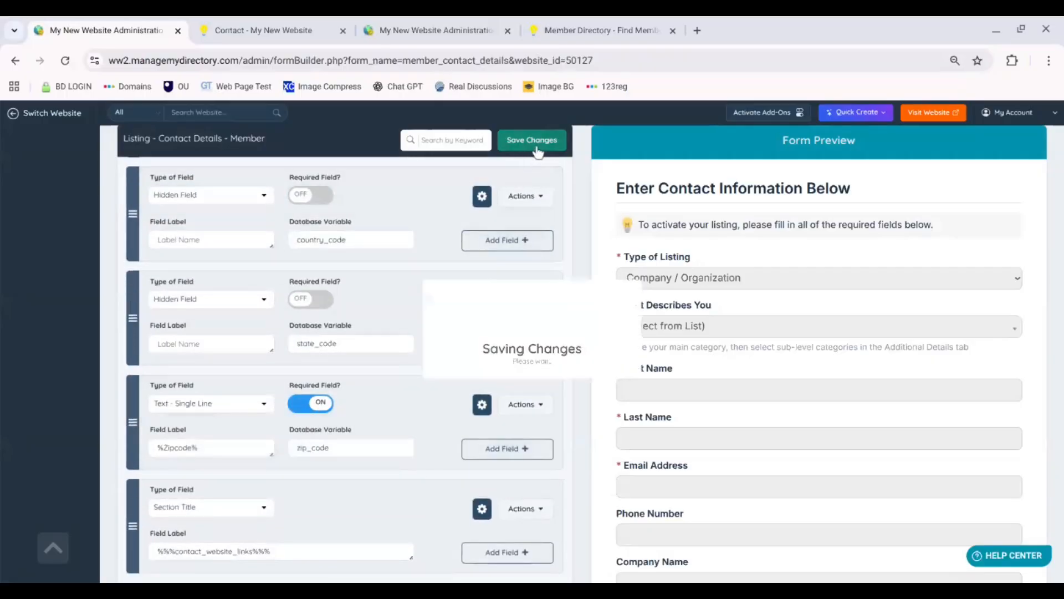
Switch to the member's contact page, look through the form down to its end, and reload it to check whether Postal Code is marked required.
click(267, 27)
click(637, 474)
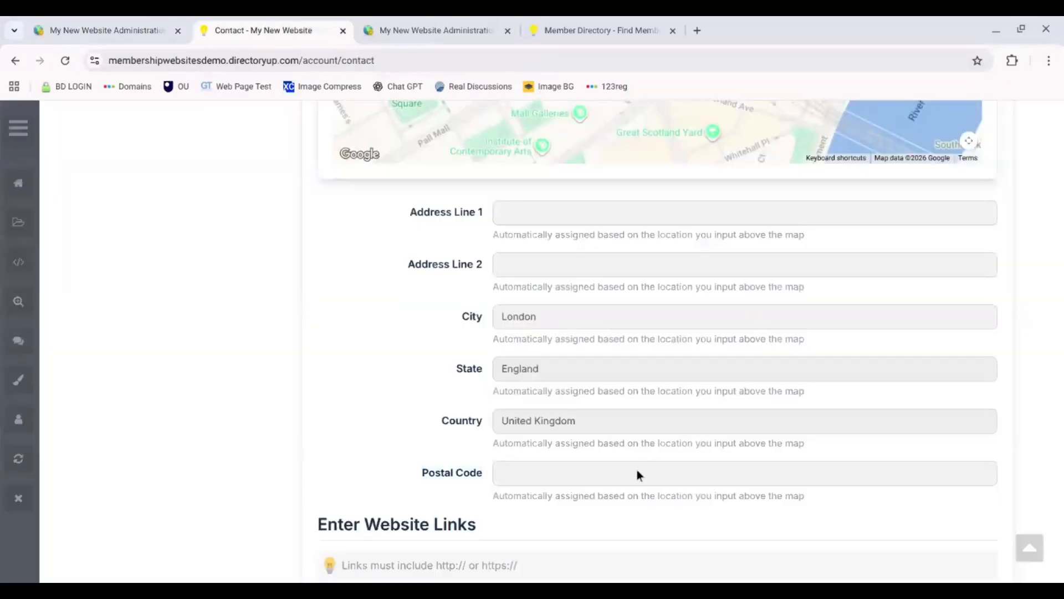
scroll(1060, 303, up, 3)
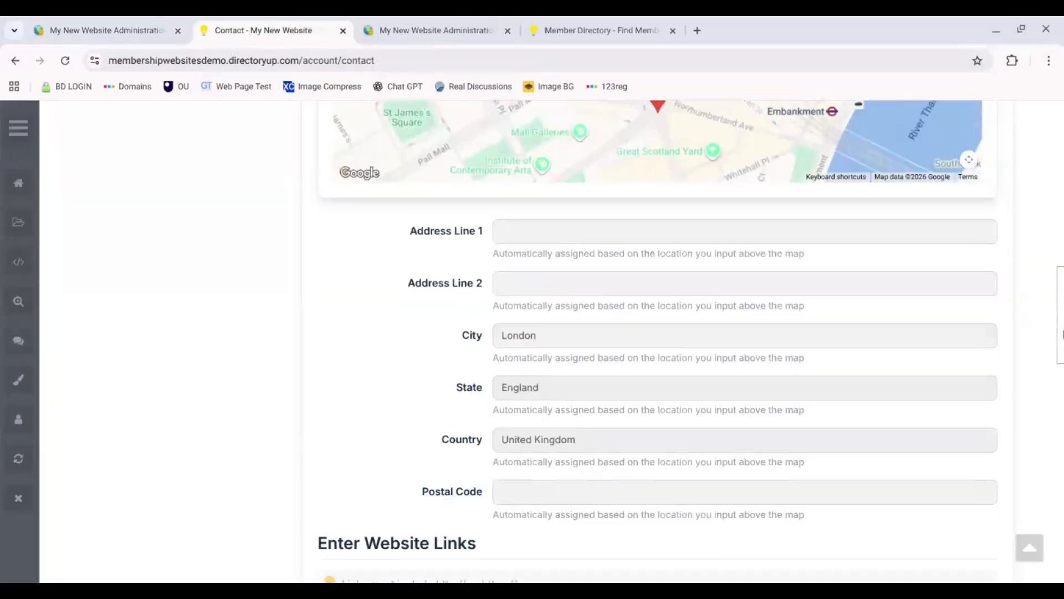
scroll(1060, 303, up, 1)
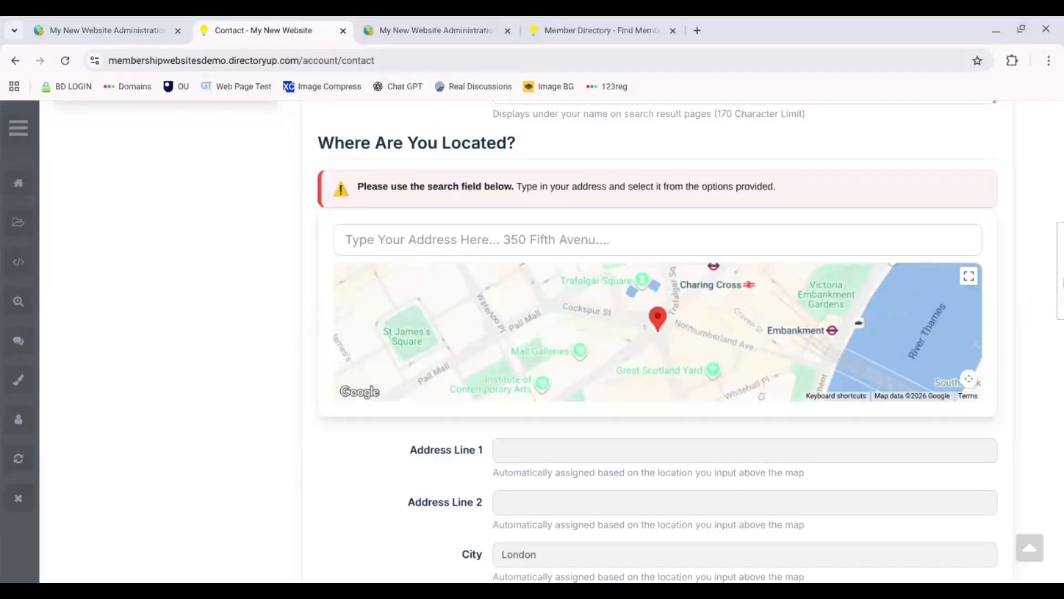
scroll(1060, 303, down, 15)
scroll(1060, 303, up, 2)
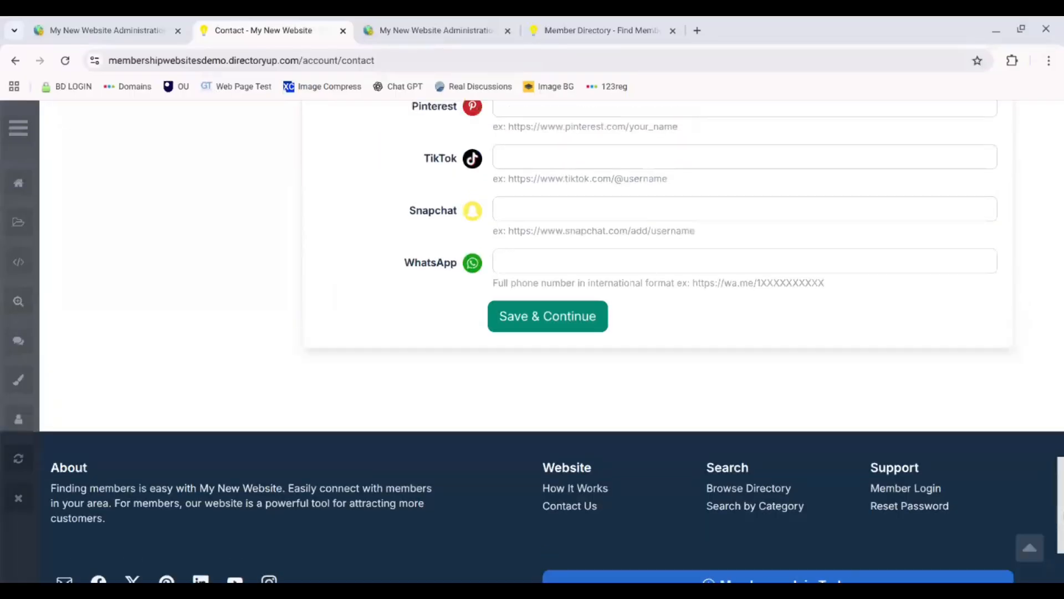
drag(1060, 499, 1059, 345)
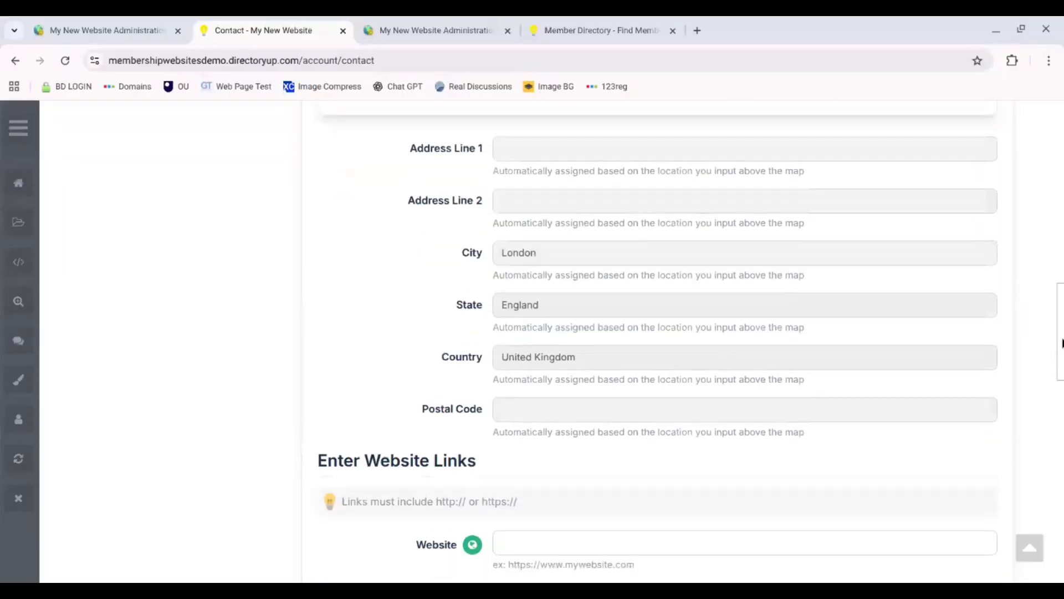
click(63, 61)
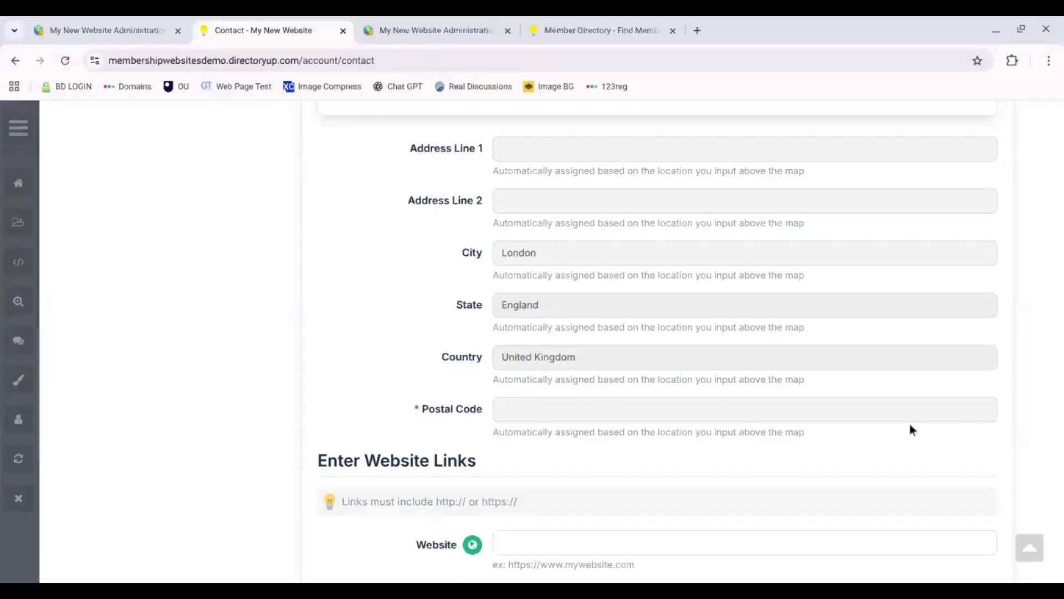
Examine the Where Are You Located? section, covering the notice, the location search placeholder, the map and each address field from Address Line 1 to Postal Code.
scroll(1061, 292, up, 4)
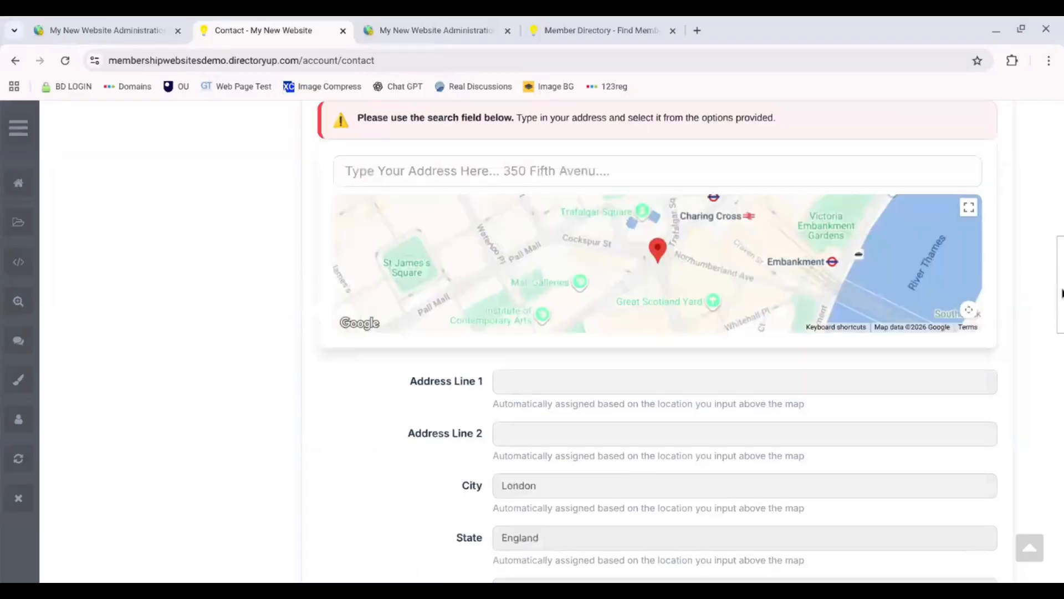
mouse_move(1062, 293)
mouse_down()
mouse_move(1060, 262)
mouse_move(1061, 348)
mouse_move(1053, 262)
mouse_move(1060, 288)
mouse_up()
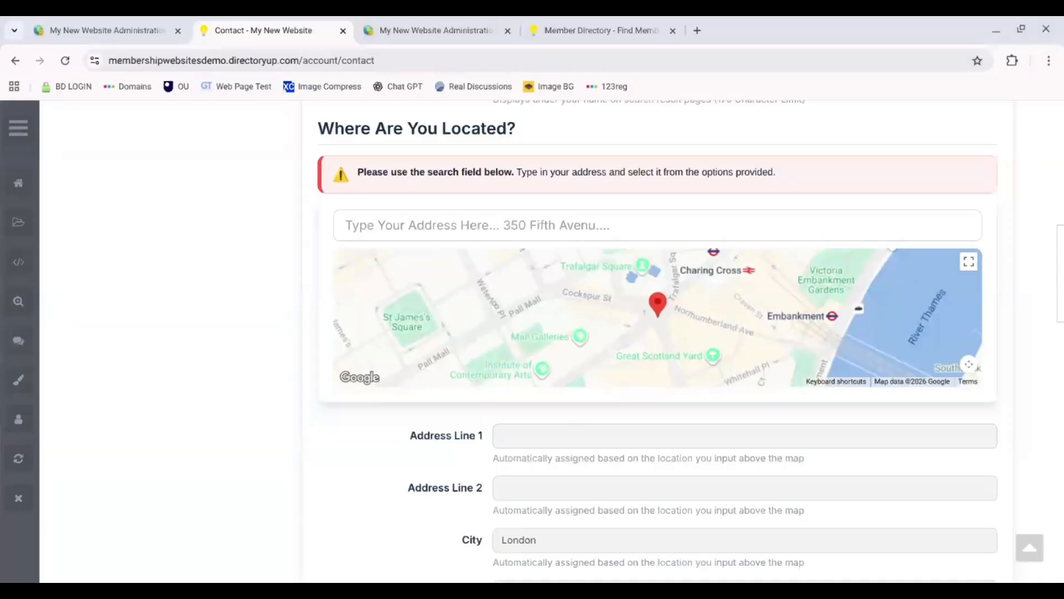
drag(1063, 279, 1062, 324)
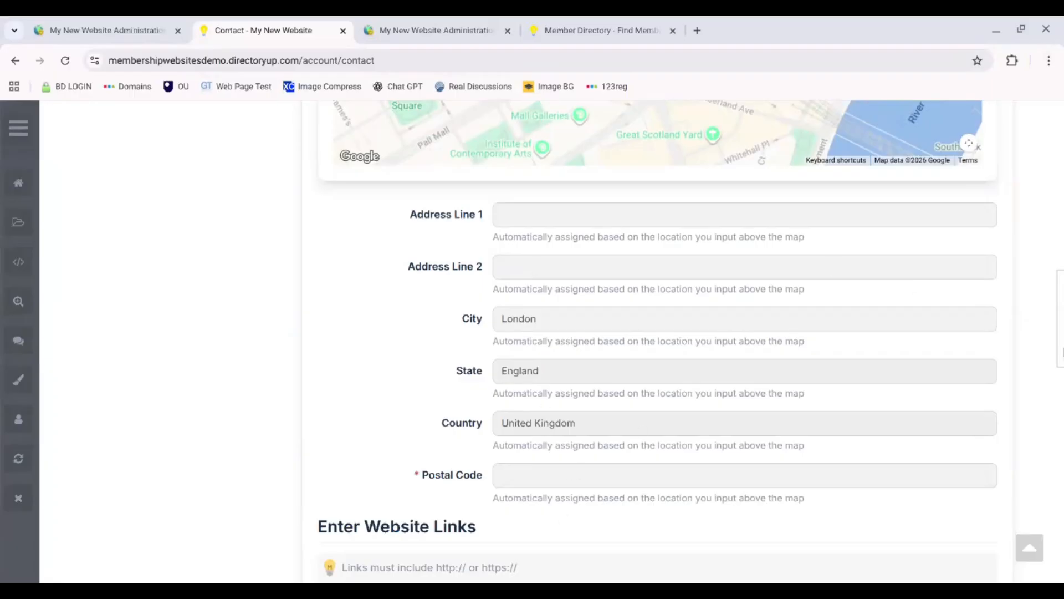
mouse_move(1063, 343)
mouse_down()
mouse_move(1062, 287)
mouse_move(1063, 394)
mouse_move(1062, 337)
mouse_up()
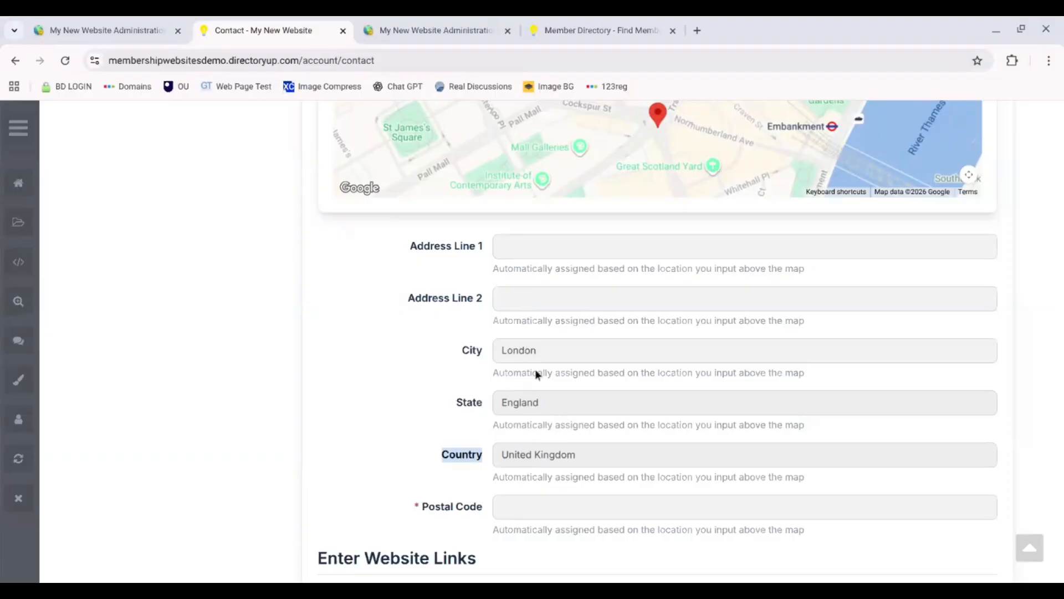
click(484, 302)
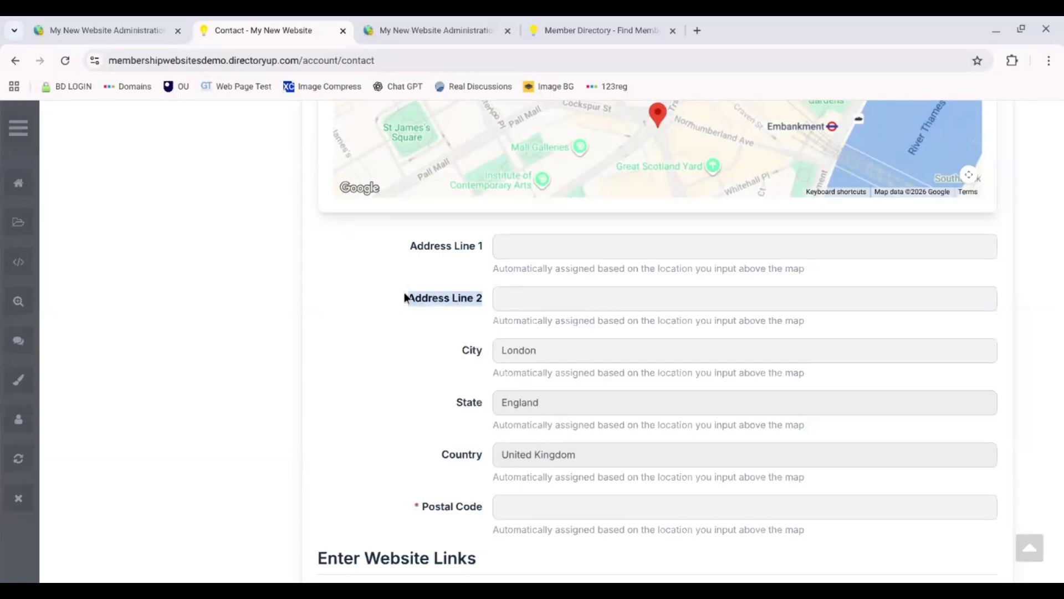
click(486, 404)
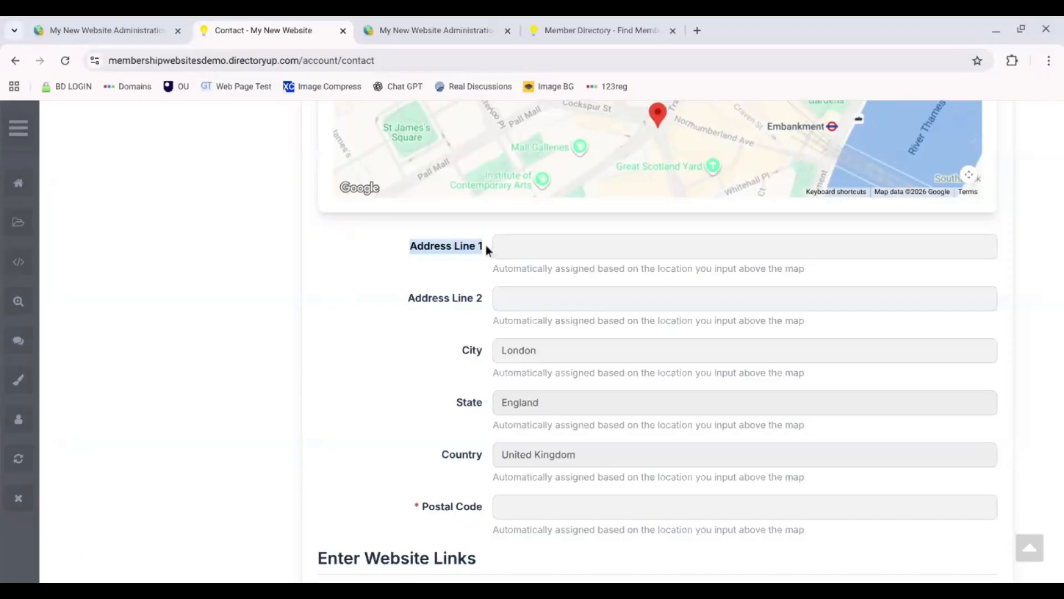
drag(451, 354, 489, 355)
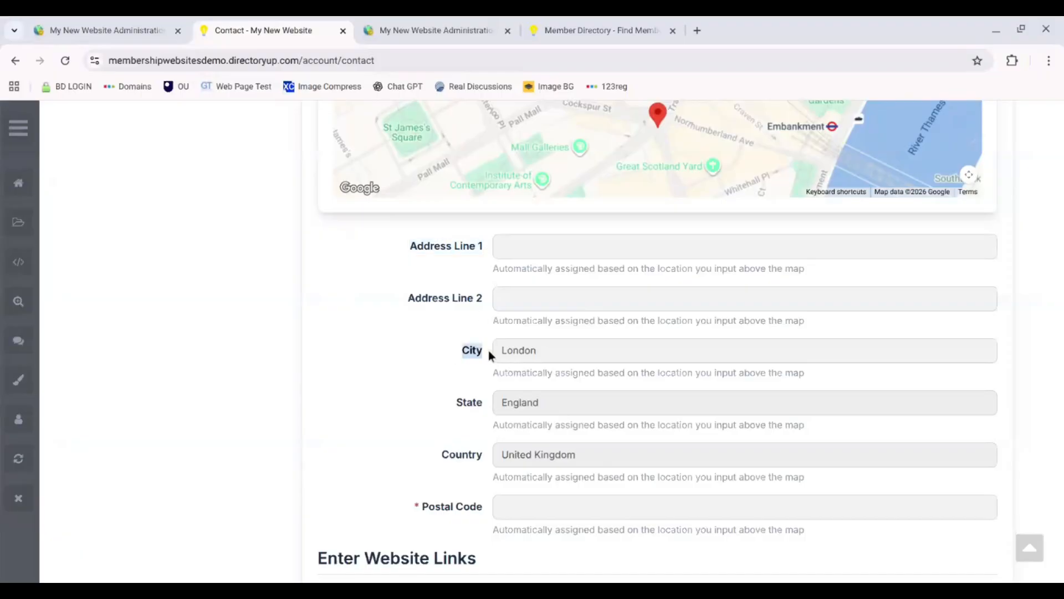
drag(411, 499, 488, 506)
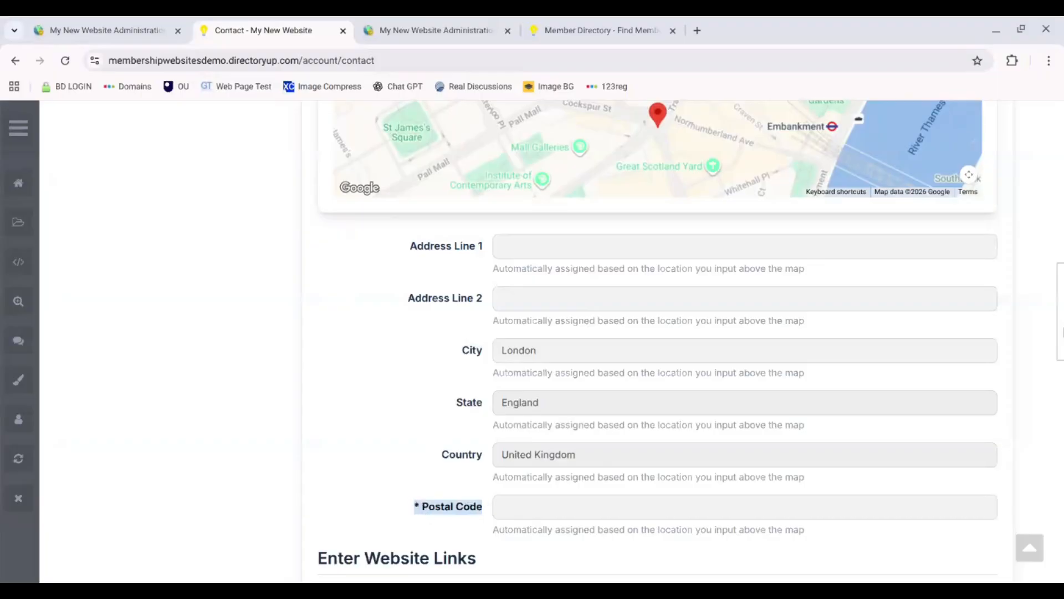
mouse_move(1058, 327)
mouse_down()
mouse_move(1048, 235)
mouse_move(1060, 356)
mouse_move(1059, 317)
mouse_up()
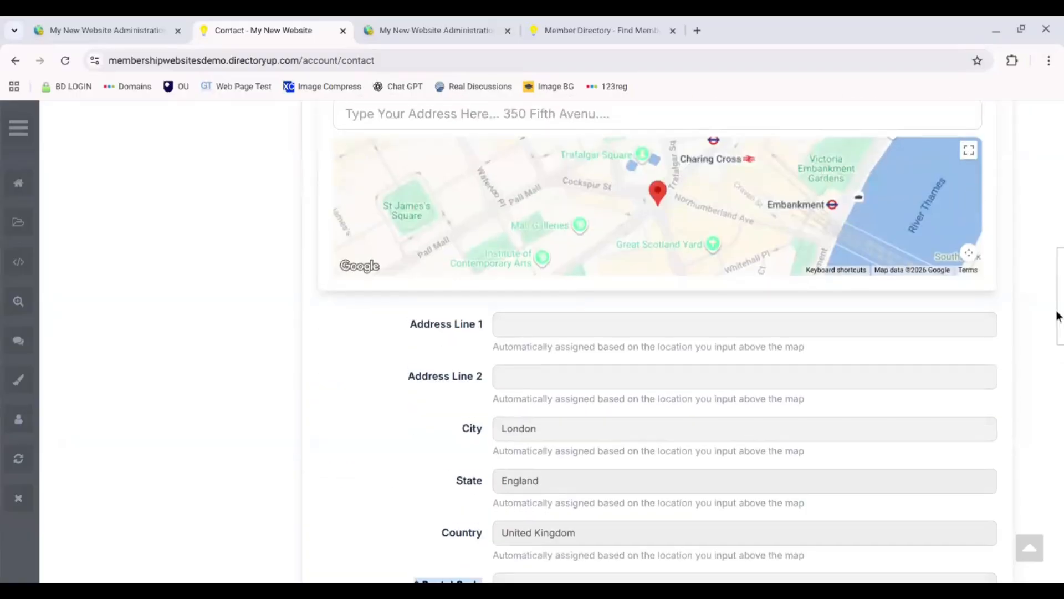